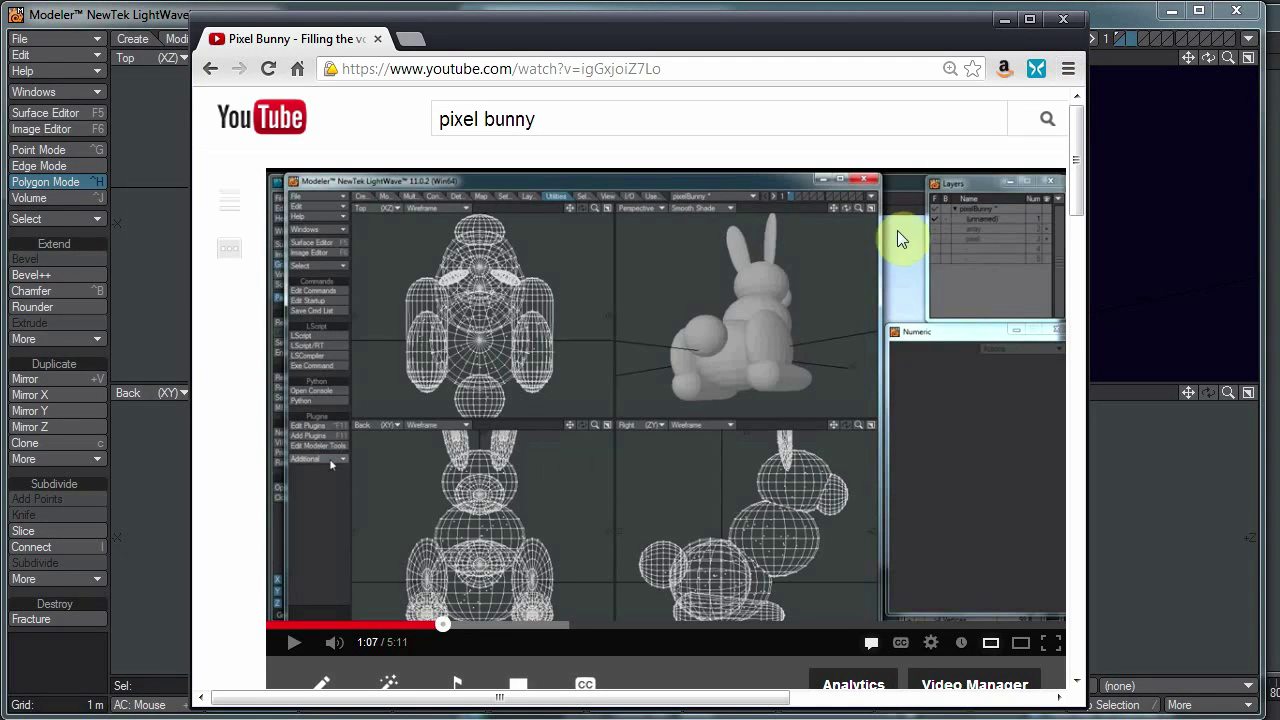
Read the description and comments on the Pixel Bunny video page, and close the browser window.
left_click_drag(1079, 172, 1079, 193)
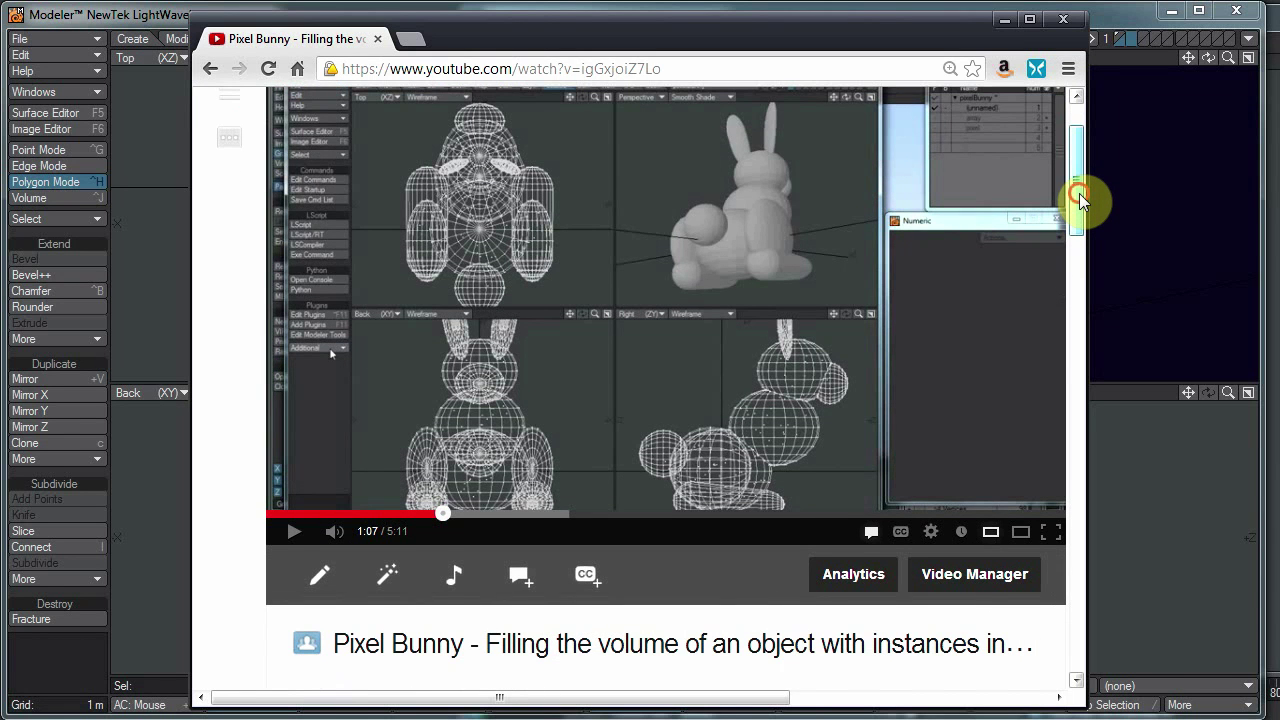
left_click_drag(1079, 193, 1080, 228)
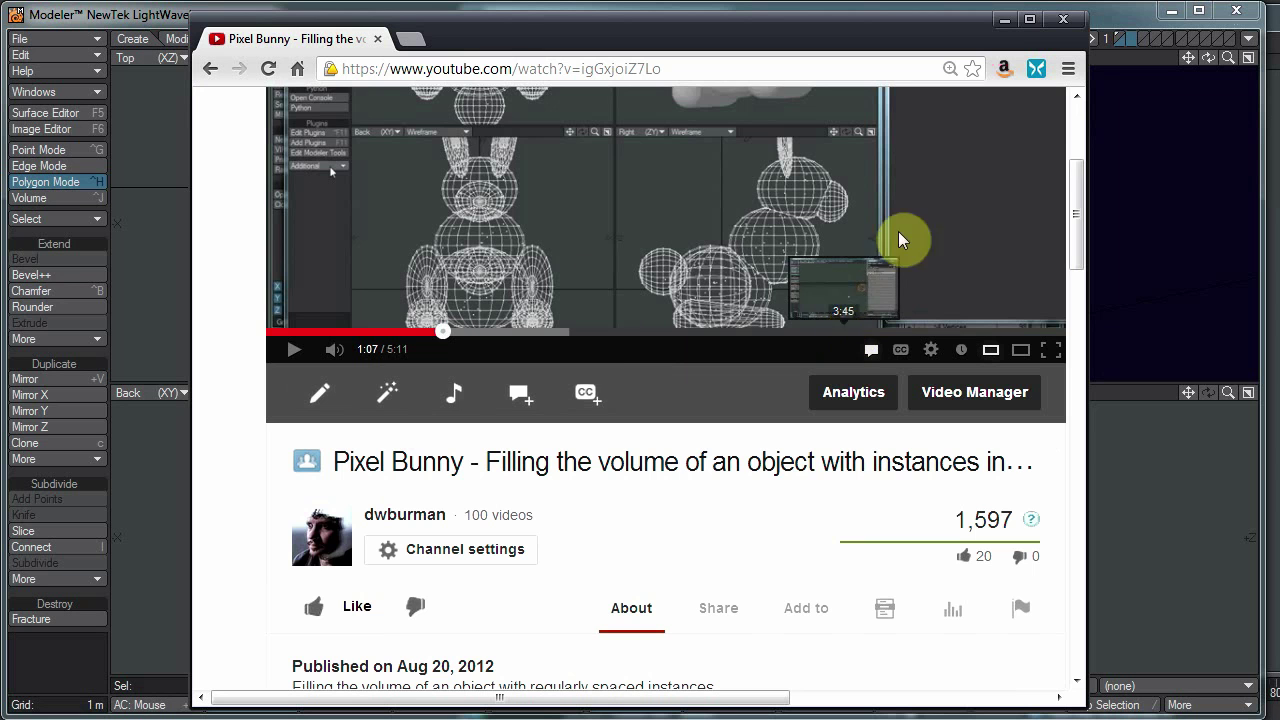
left_click_drag(1084, 236, 1068, 312)
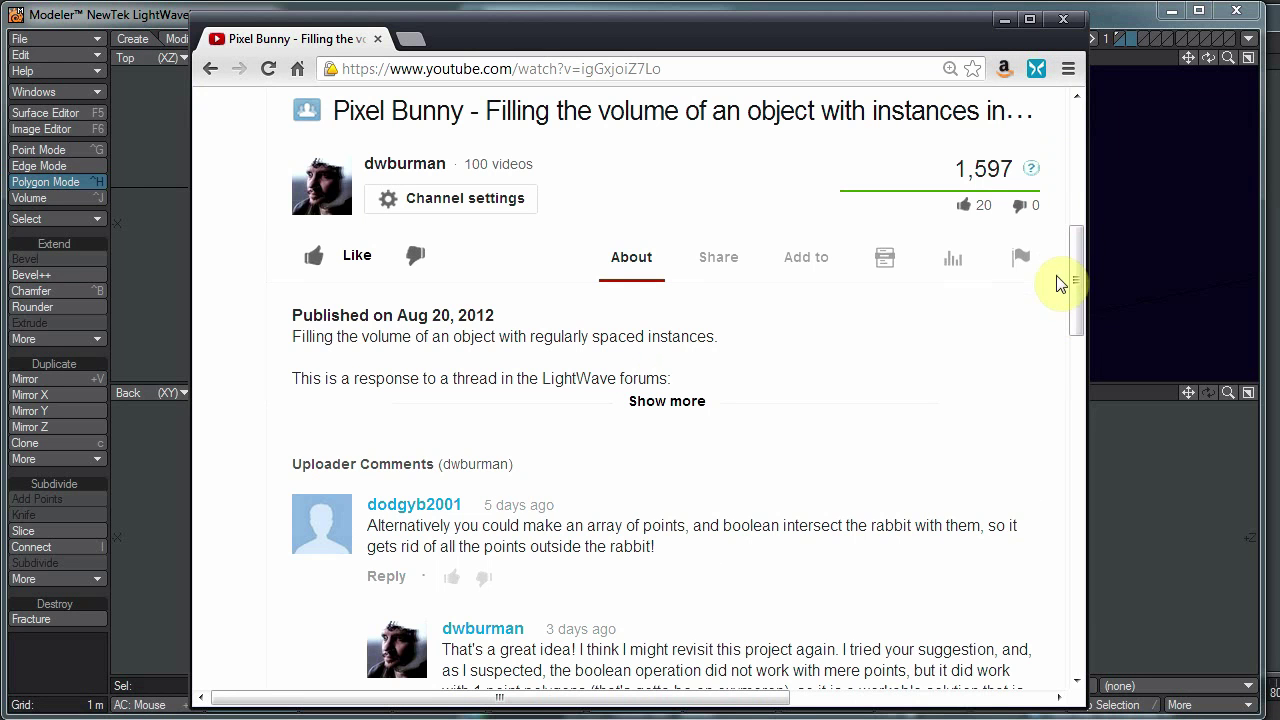
left_click_drag(1078, 310, 1094, 34)
left_click(1063, 20)
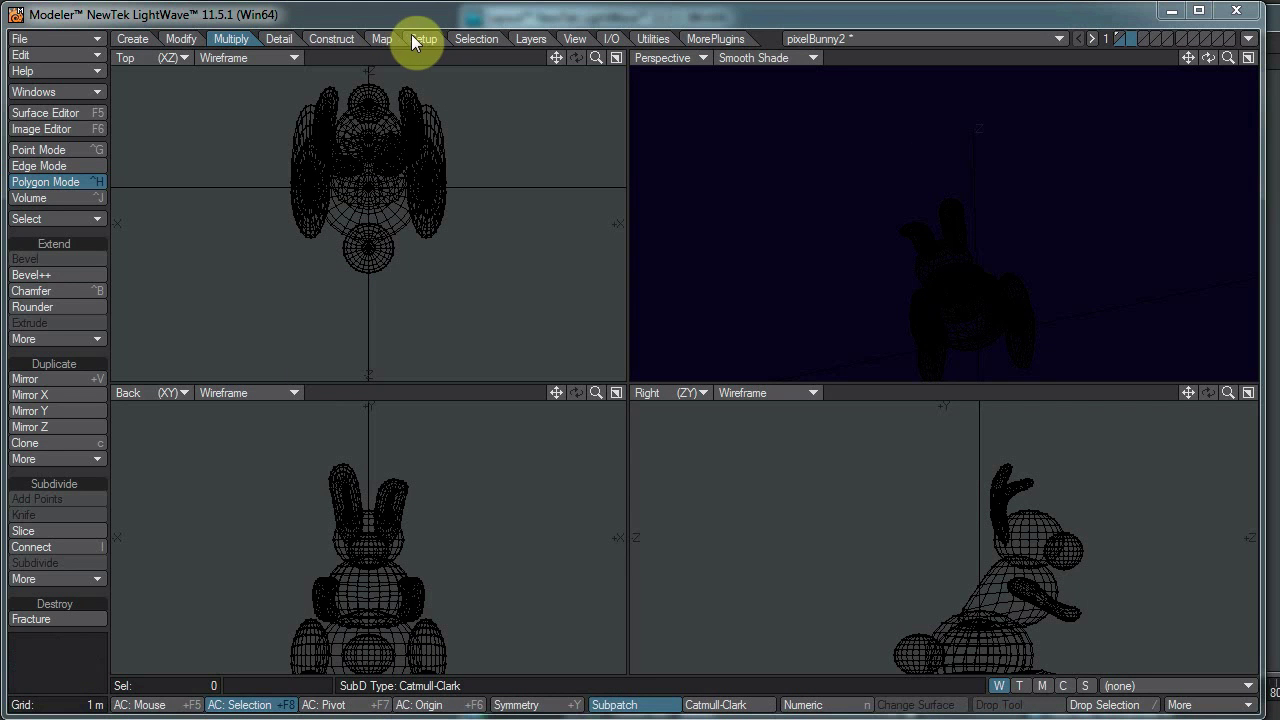
Examine the bunny in the first layer, and return to the empty second layer with the bunny as background.
left_click(1119, 38)
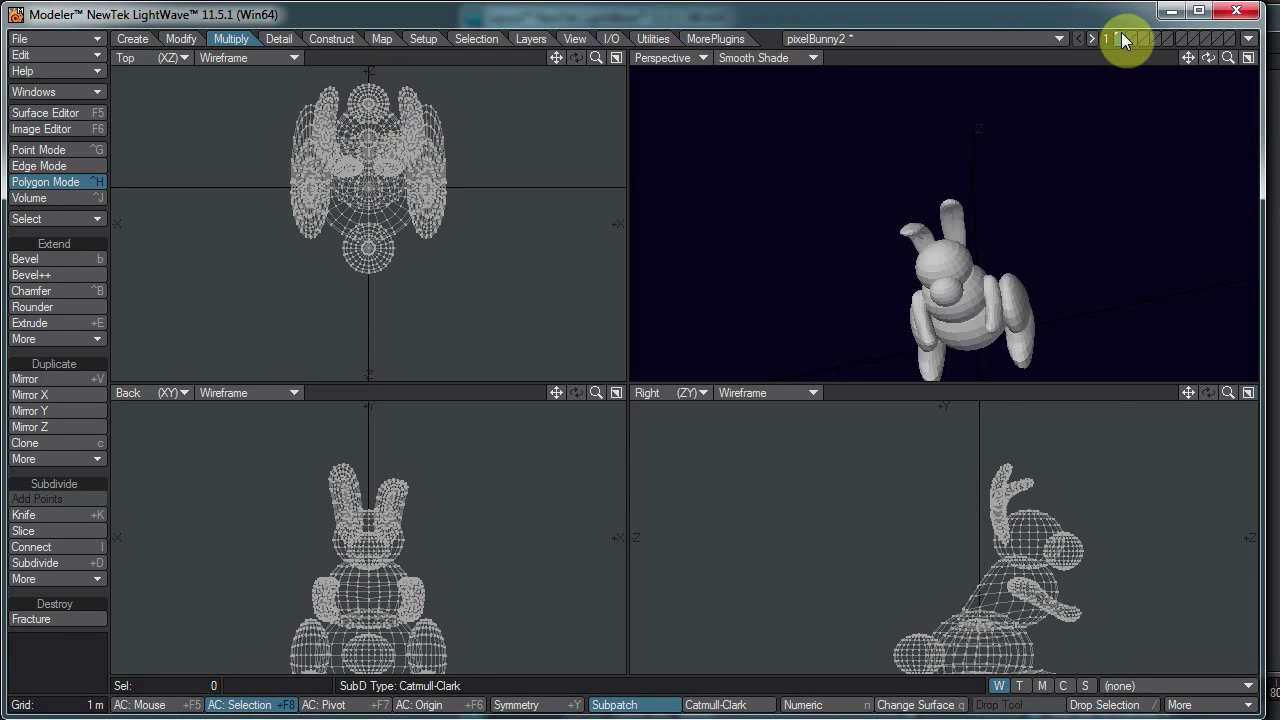
mouse_move(987, 298)
left_mouse_down("alt")
mouse_move(1111, 140)
mouse_move(1091, 181)
mouse_move(1086, 79)
left_mouse_up("alt")
left_click_drag(930, 288, 1089, 100, "alt")
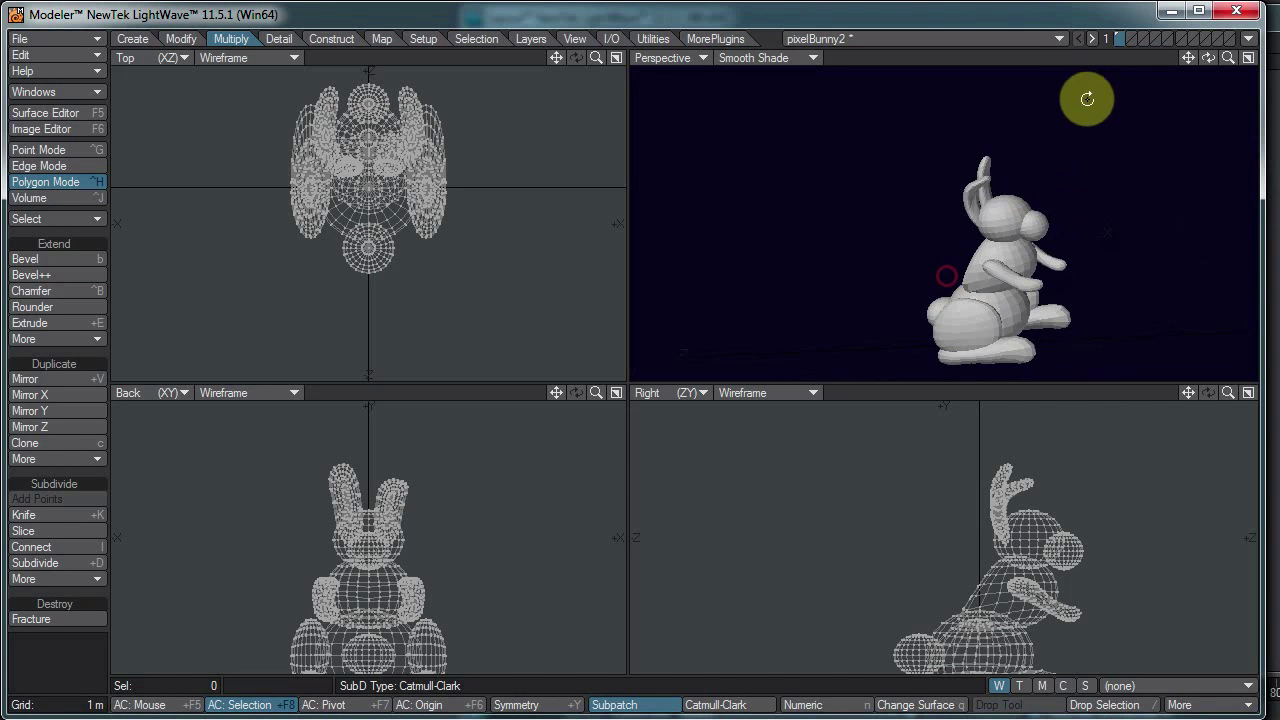
left_click(1129, 33)
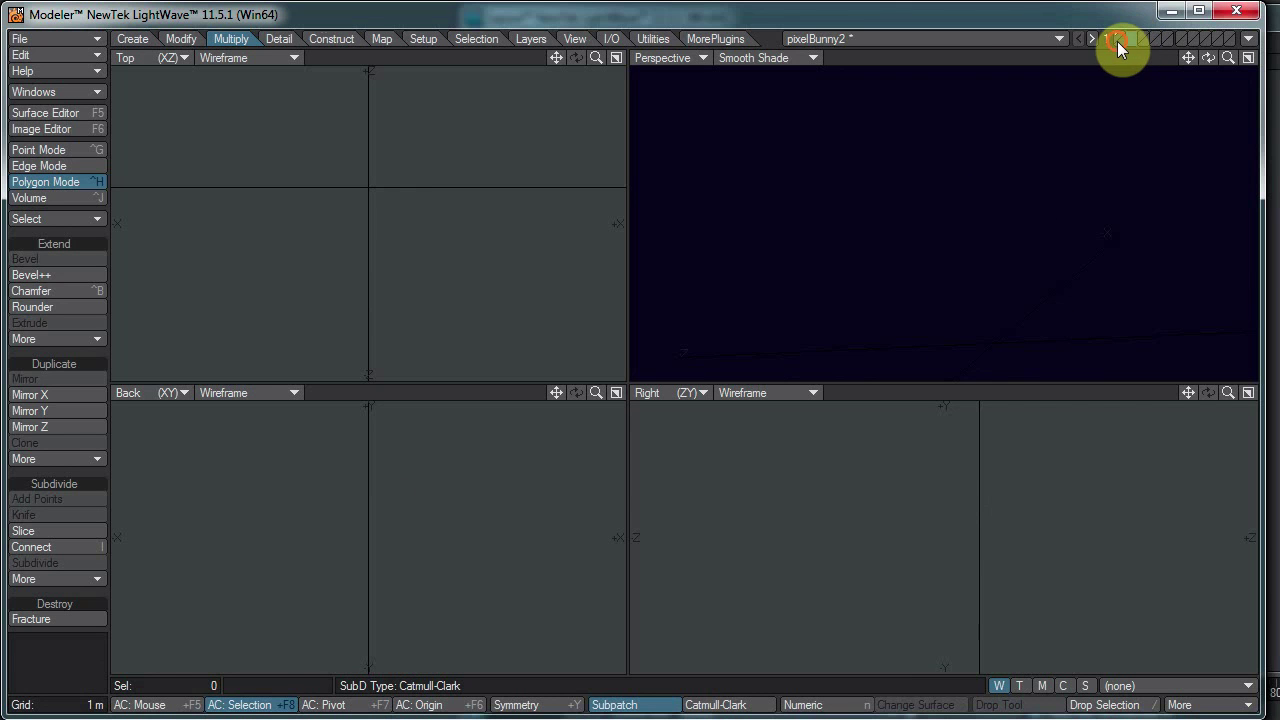
left_click(1117, 41)
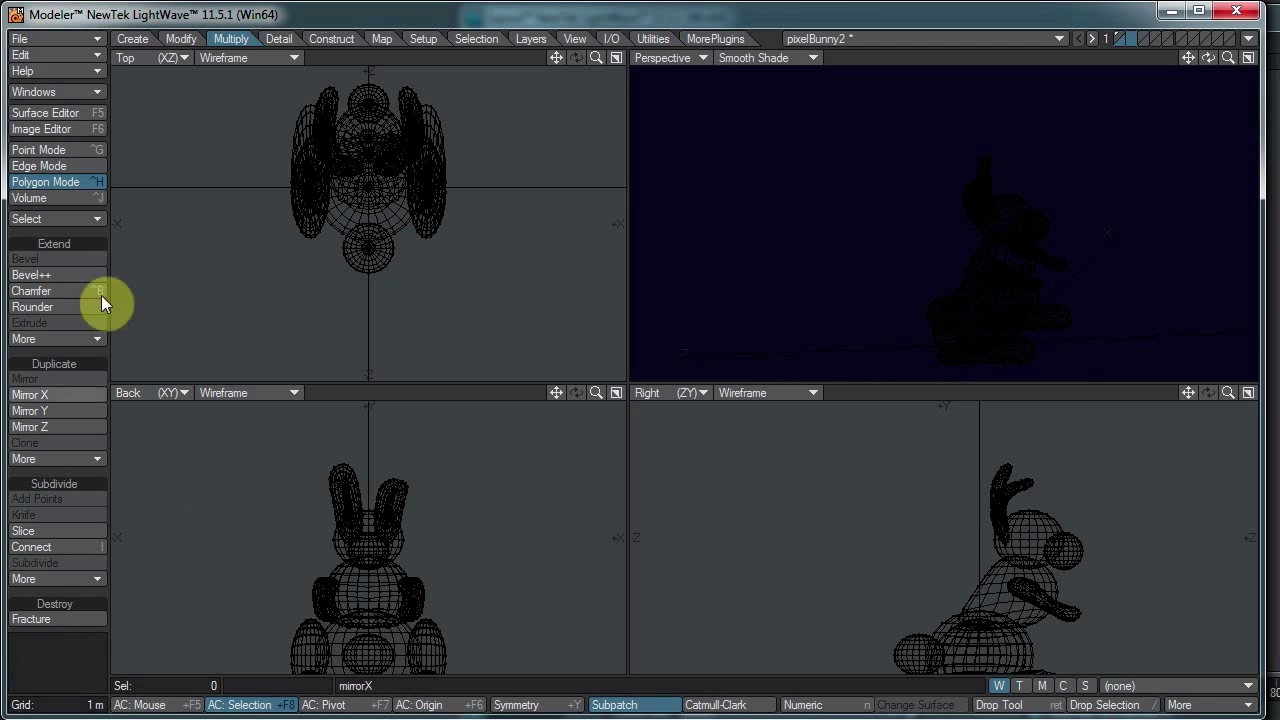
Create a single point on the vertical axis in the empty layer, level with the background bunny's head.
key("plus")
left_click(132, 39)
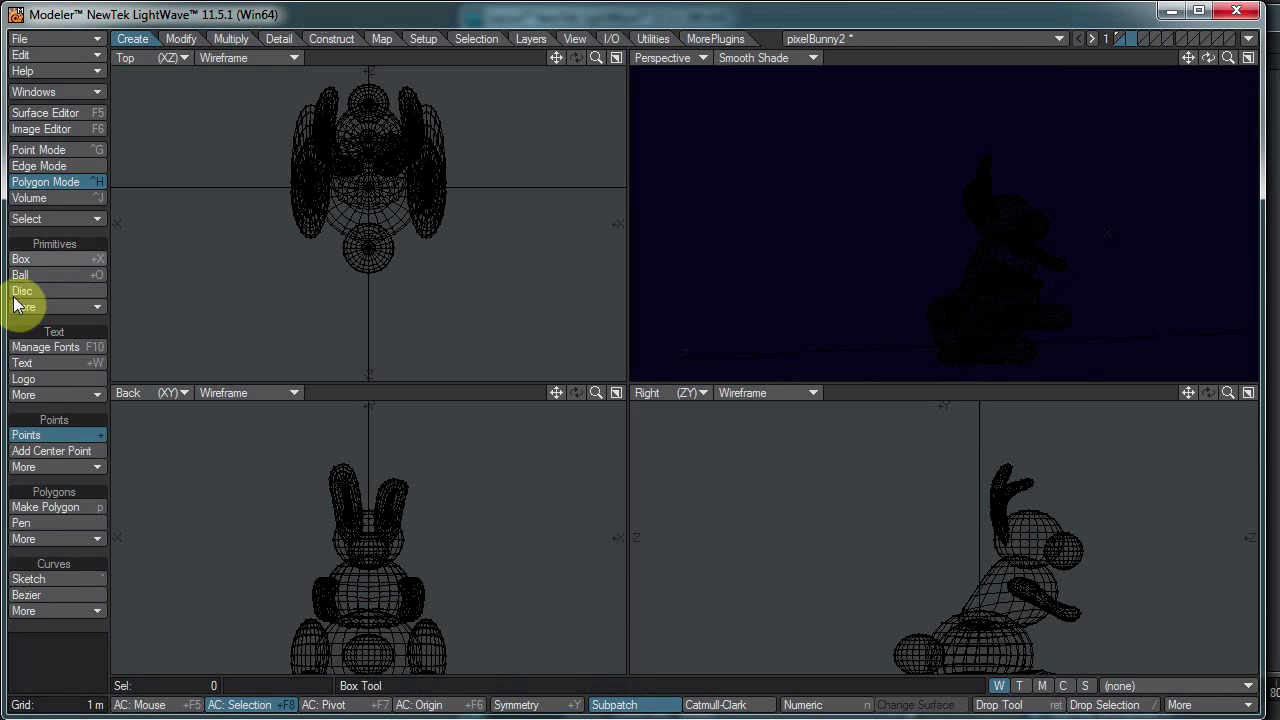
left_click(25, 435)
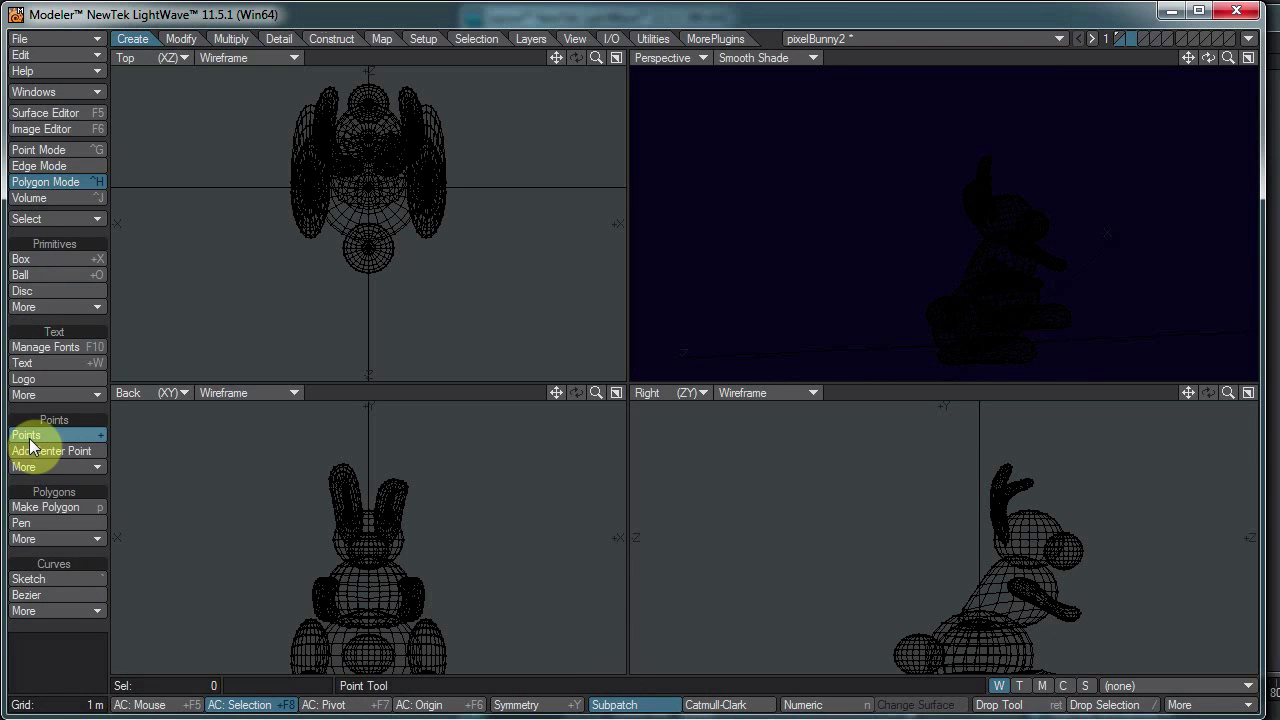
left_click(405, 209)
left_click_drag(405, 209, 368, 186)
key("Return")
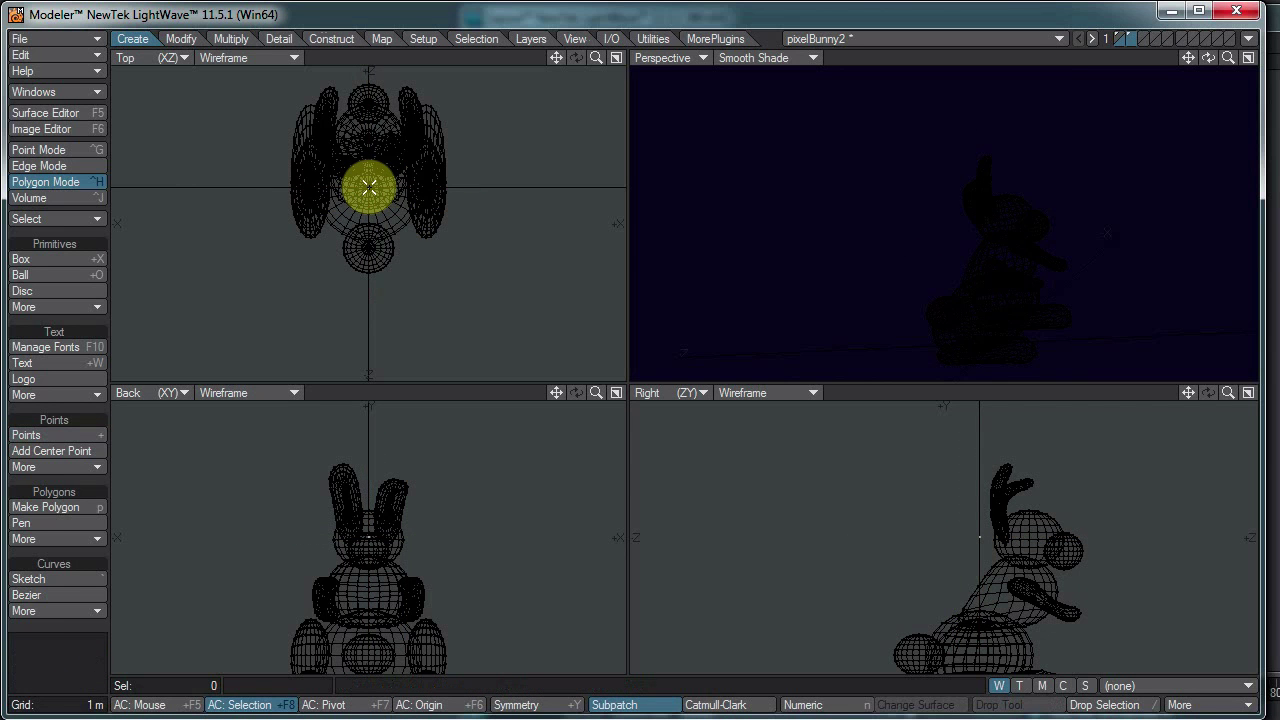
Start a rectangular Array of the point with X, Y and Z counts of 100.
scroll(337, 531, "down", 3)
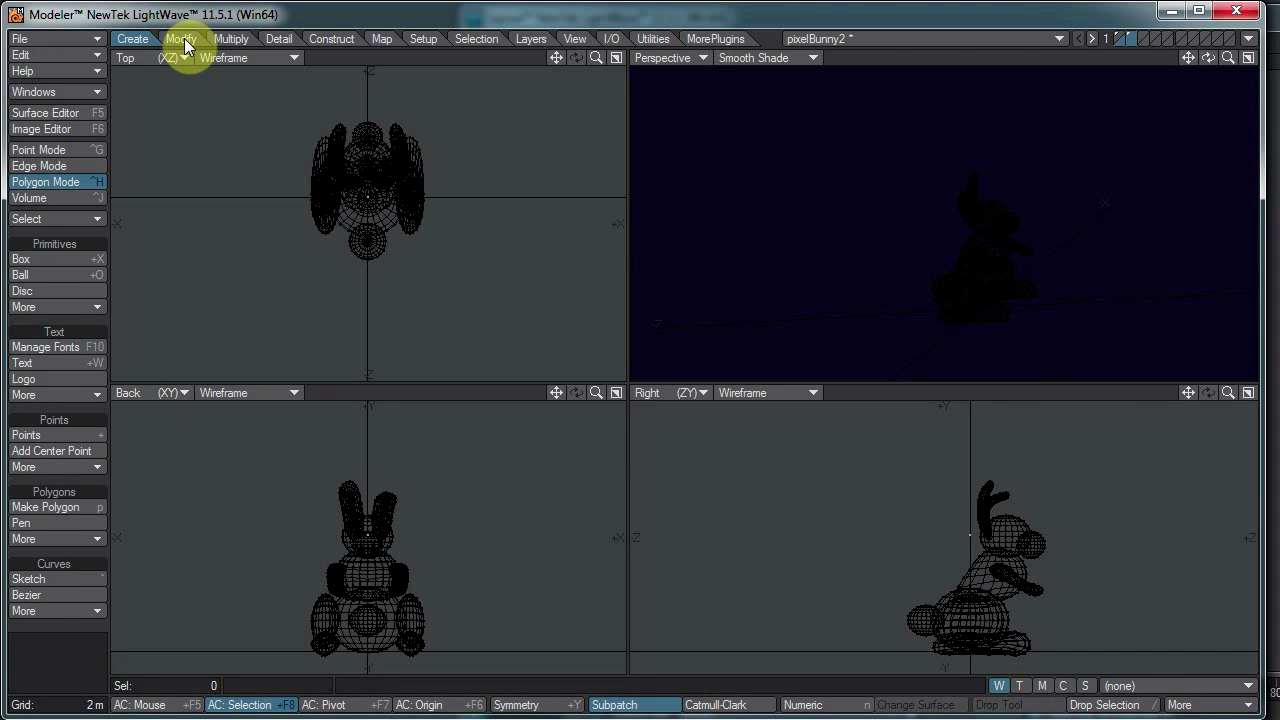
left_click(240, 38)
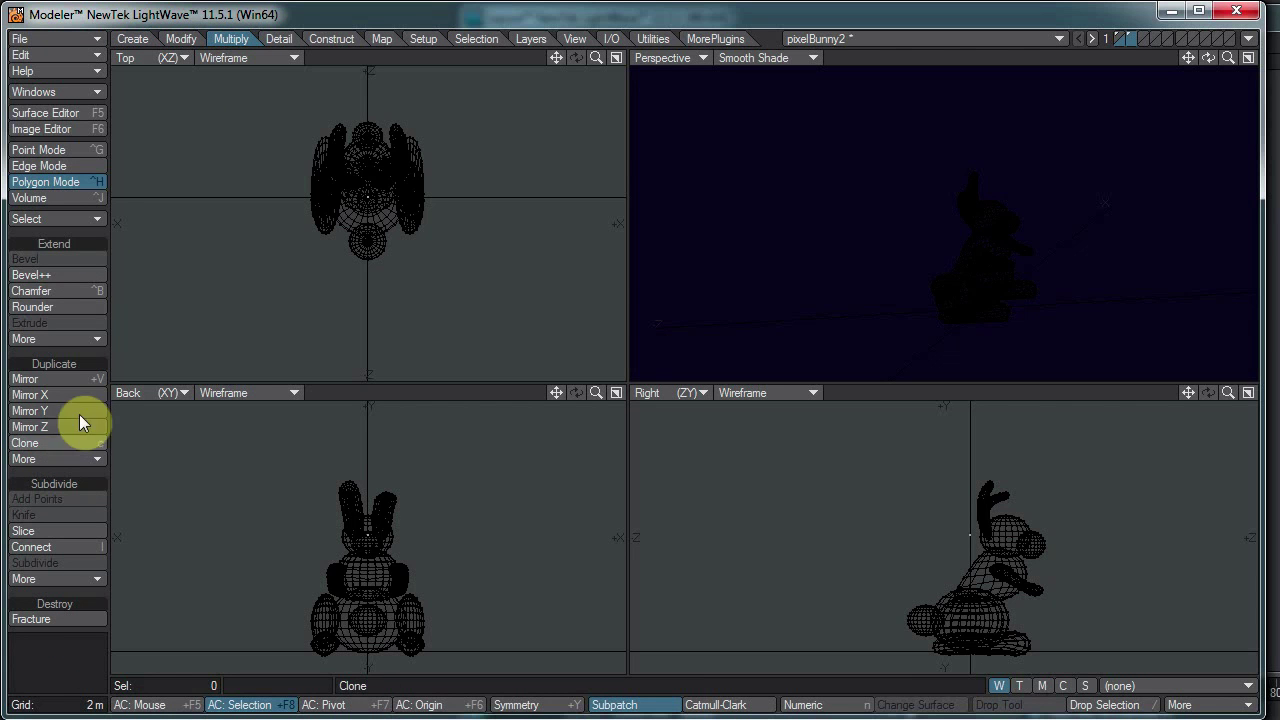
left_click(66, 458)
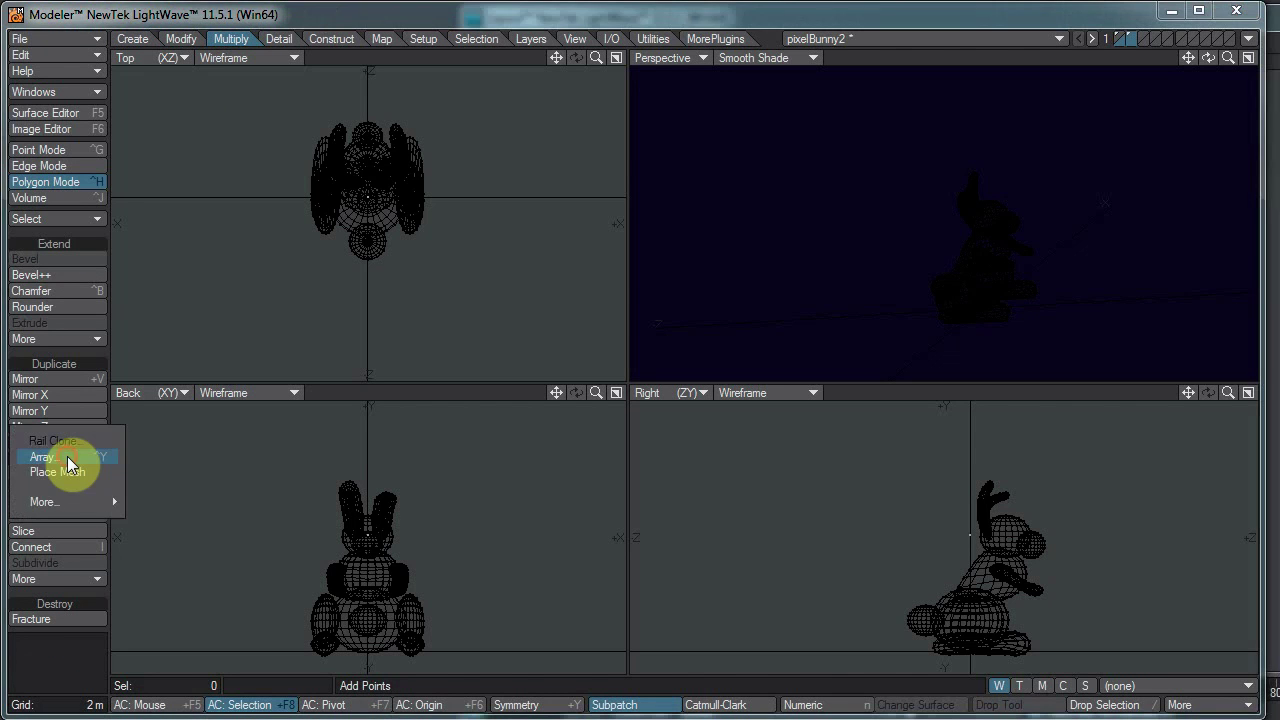
left_click(45, 457)
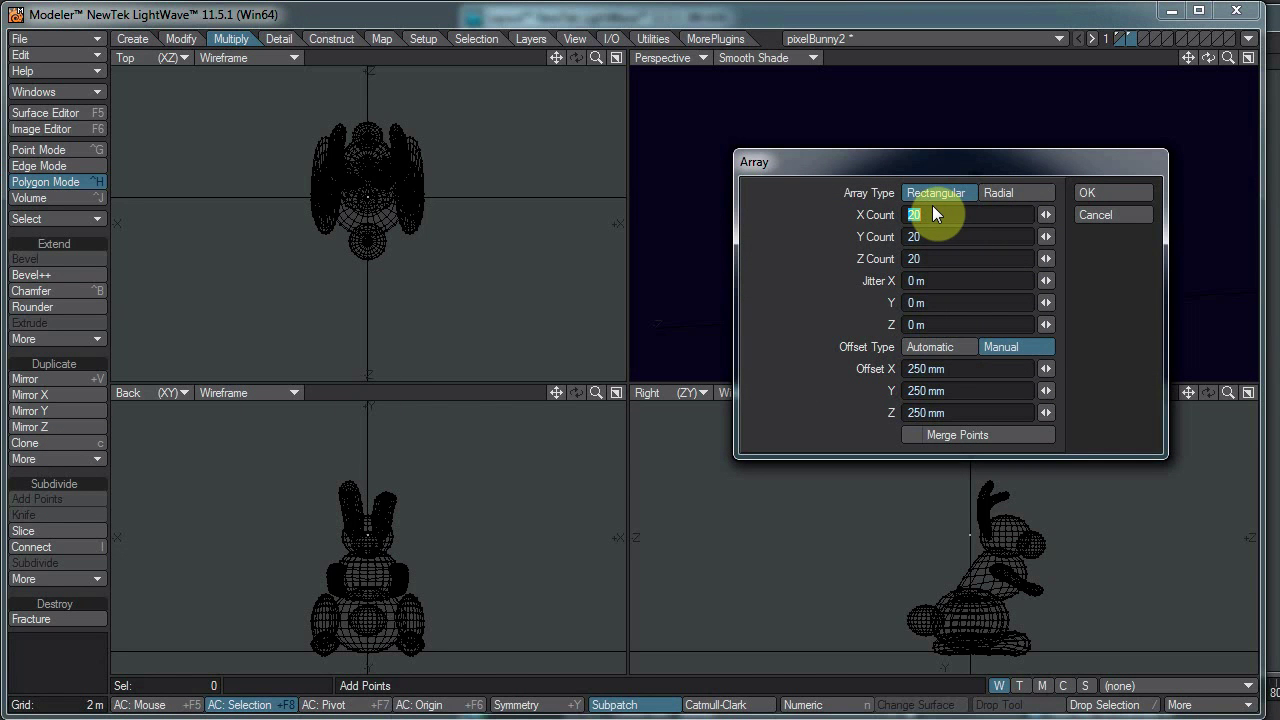
type("100")
key("Tab")
type("100")
key("Tab")
type("100")
key("Tab")
Set manual array offsets of 100 mm in X, Y and Z, and create the array.
left_click(925, 348)
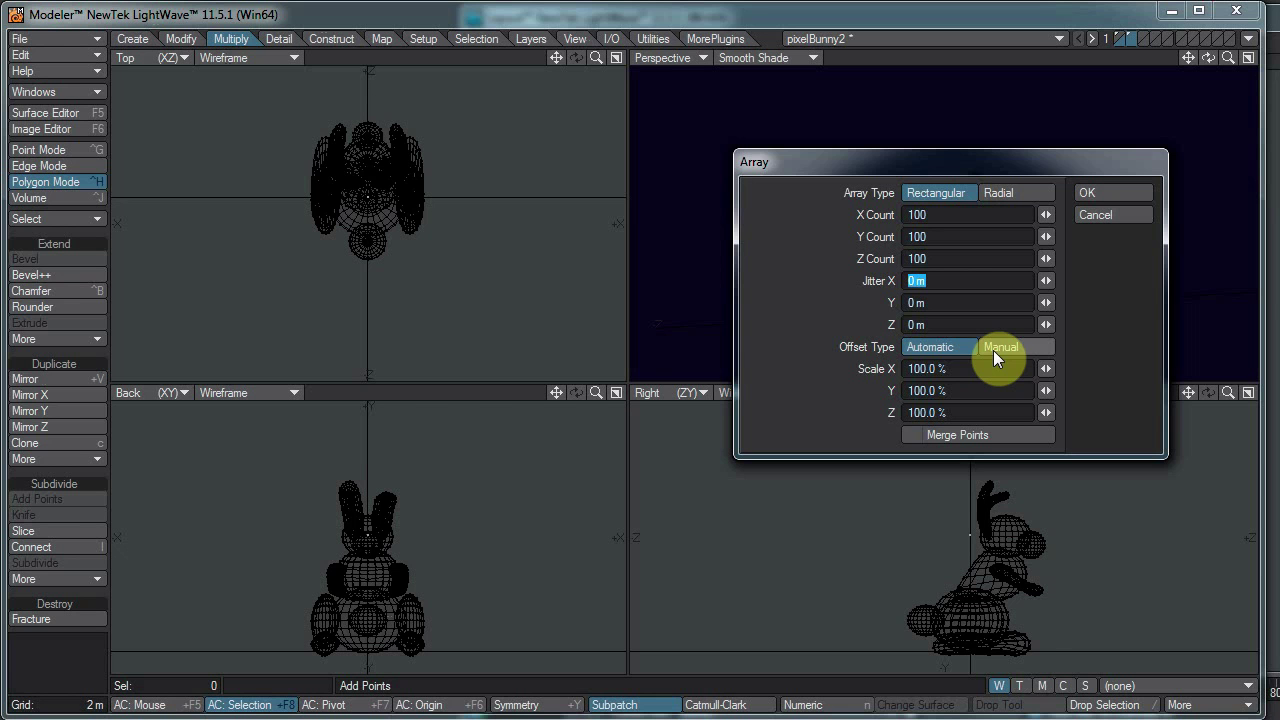
left_click(993, 350)
left_click(965, 368)
type(".")
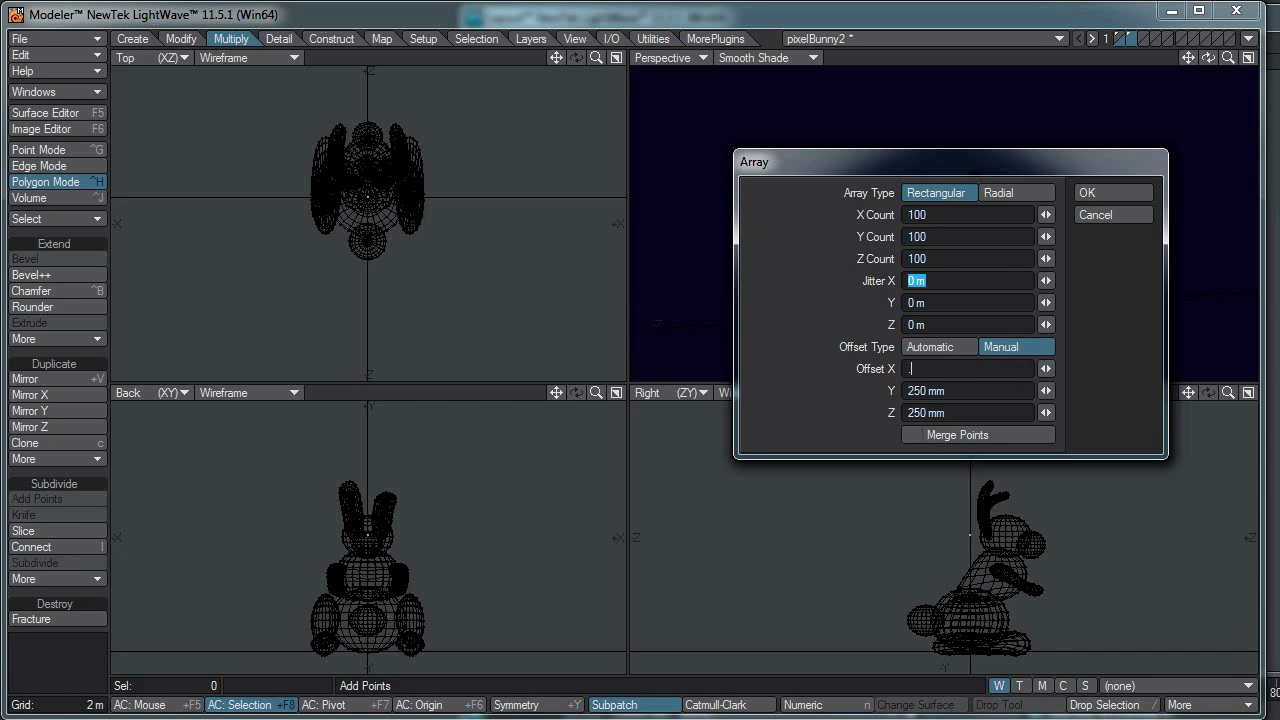
type("1")
key("Tab")
type(".1")
key("Tab")
type(".1")
key("Tab")
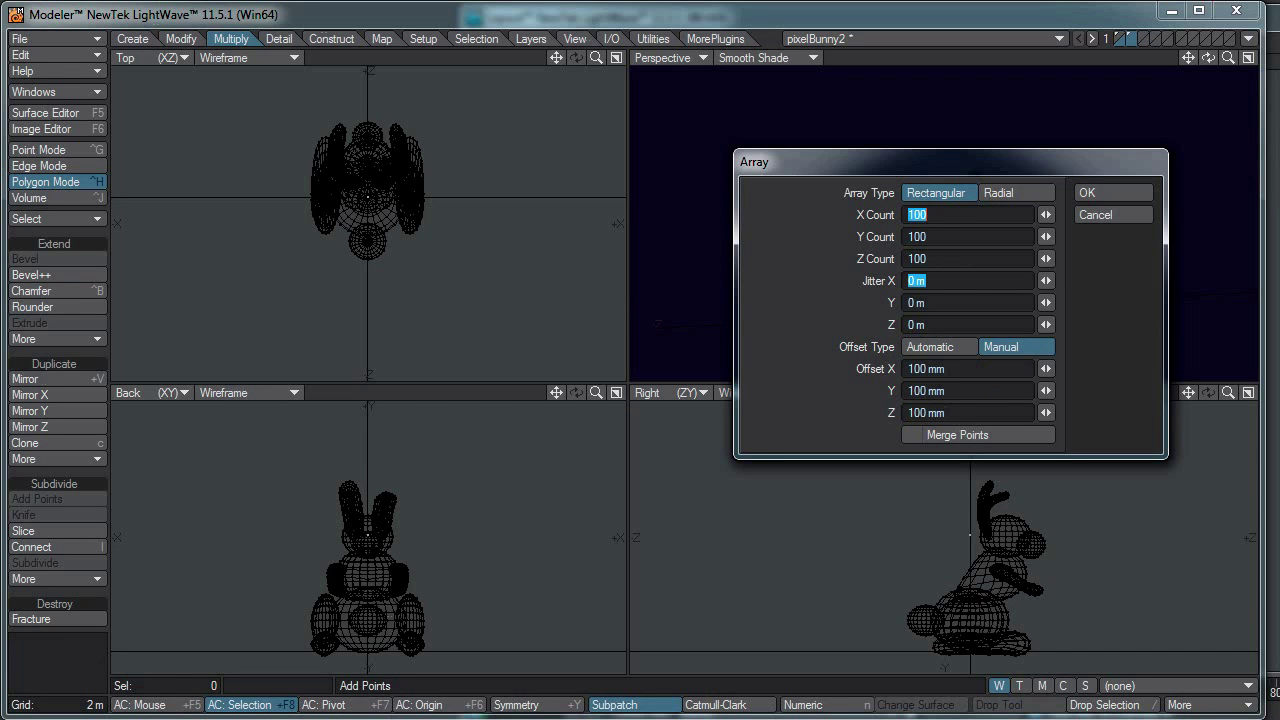
left_click(1136, 190)
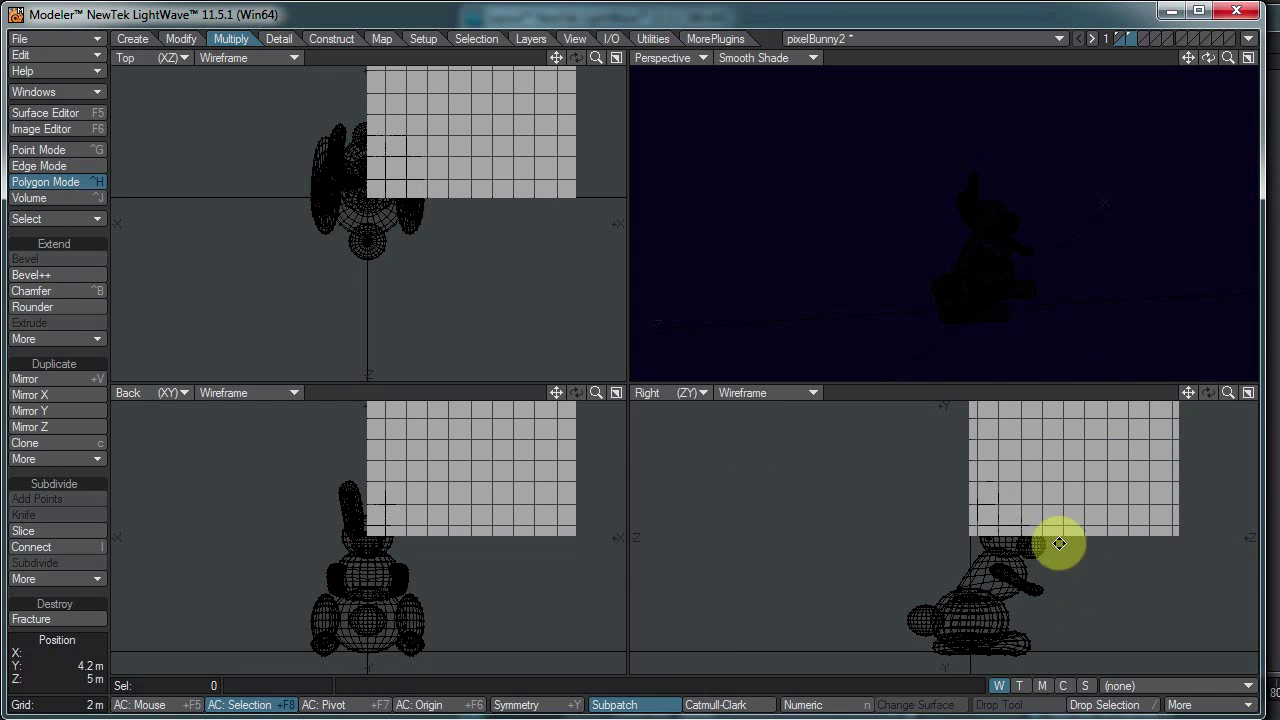
Rest the point array on the ground along the Y axis, with centering on X, Y and Z.
left_click_drag(1060, 543, 1045, 592, "alt")
left_click_drag(1011, 546, 1000, 486, "ctrl+alt")
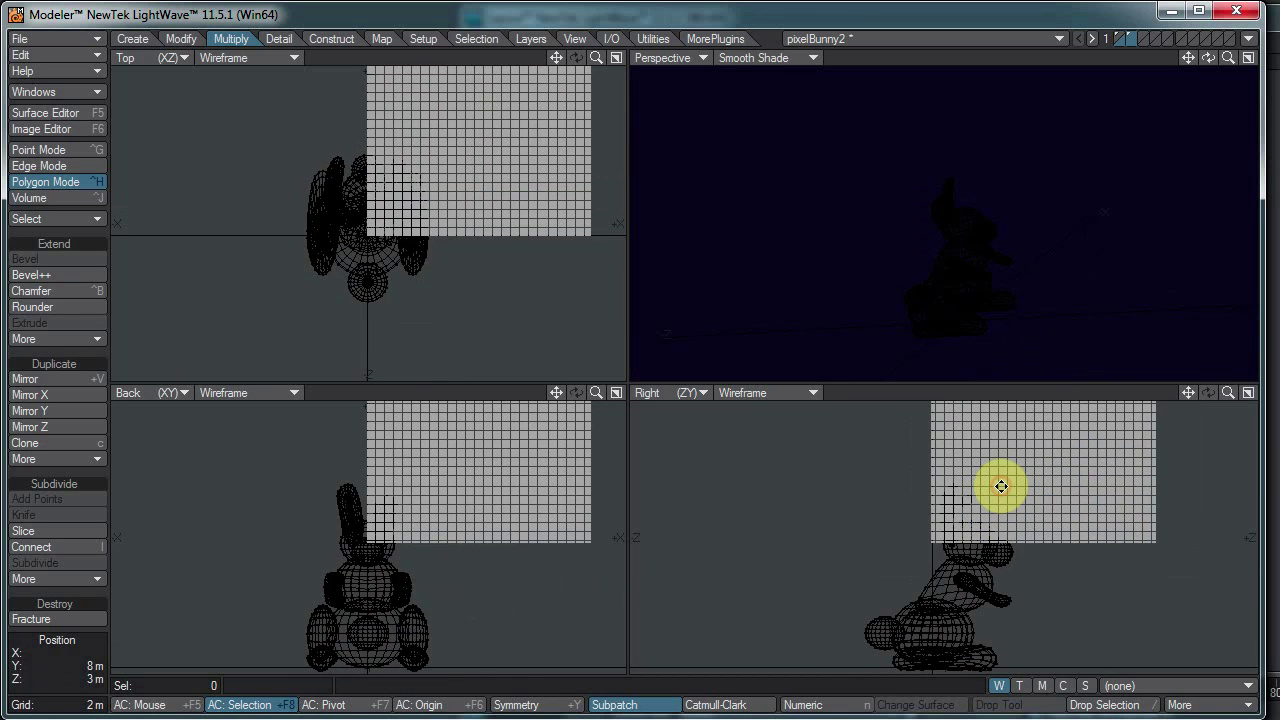
key("F3")
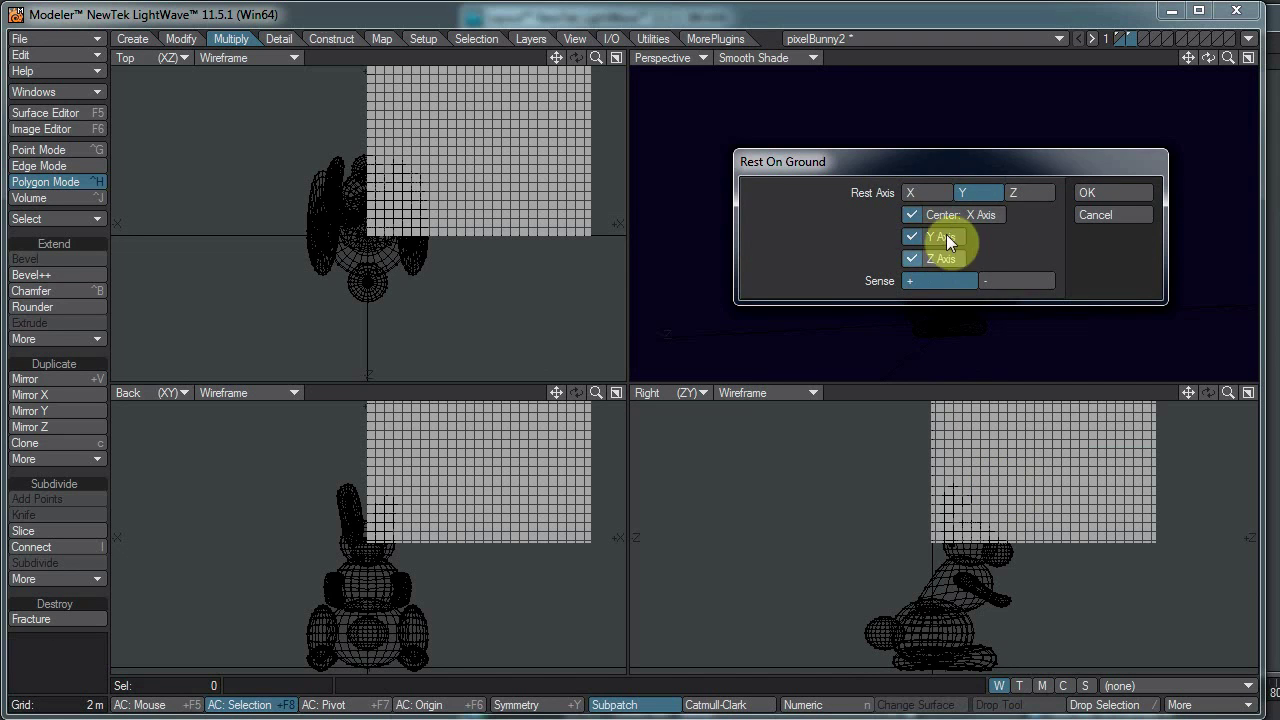
left_click(1116, 190)
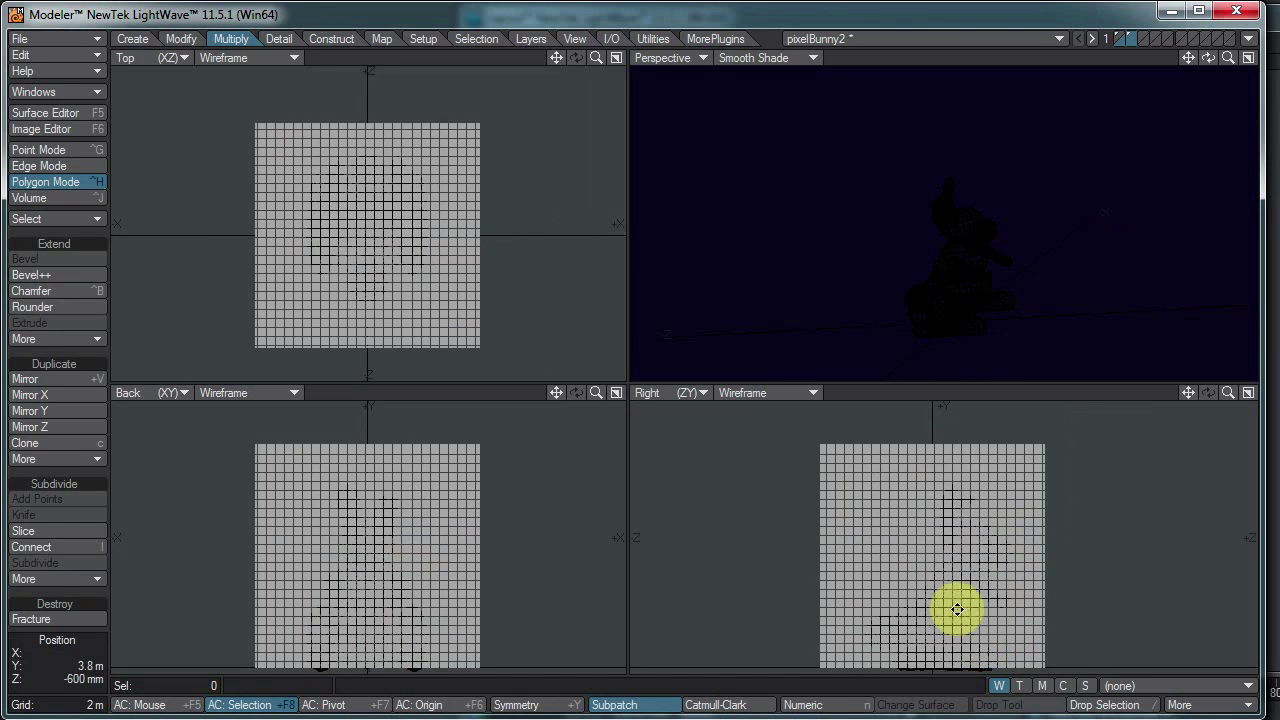
Move the point array forward along Z and slightly below the ground so it encloses the whole background bunny.
left_click_drag(958, 615, 939, 566, "alt")
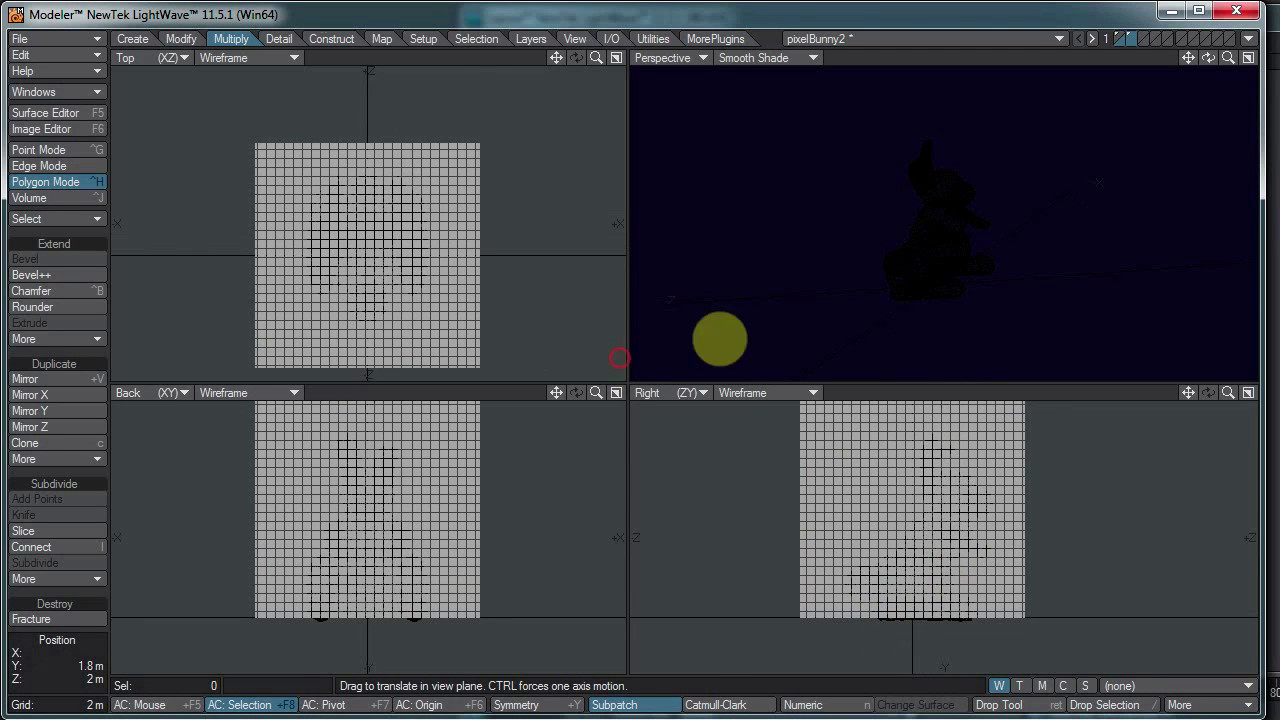
left_click_drag(946, 577, 1121, 577, "ctrl")
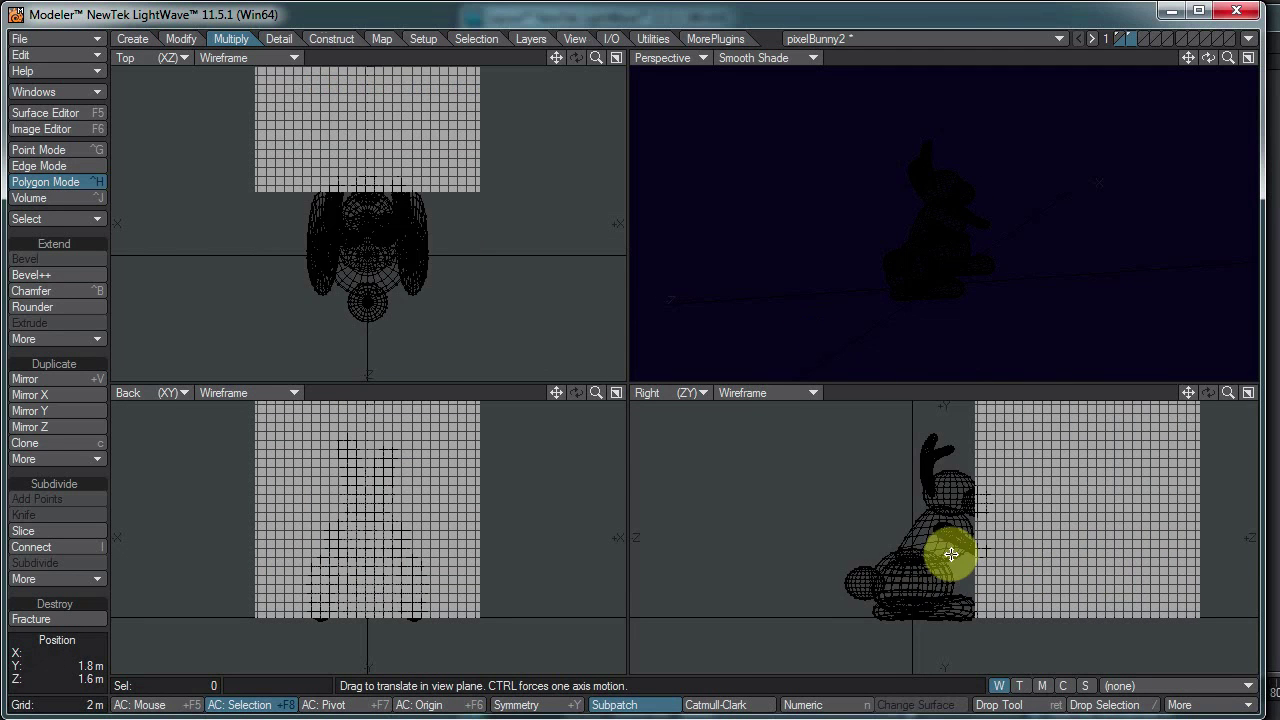
left_click_drag(930, 553, 903, 553)
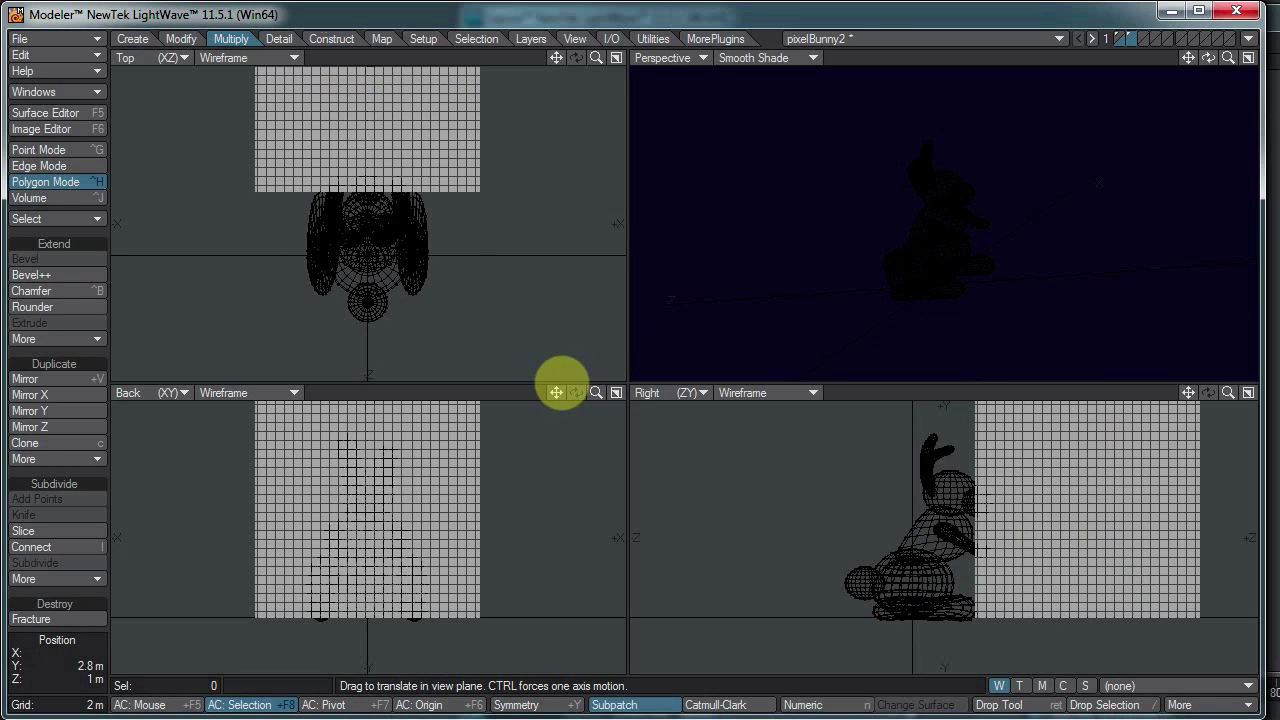
left_click_drag(640, 356, 640, 356)
key("Return")
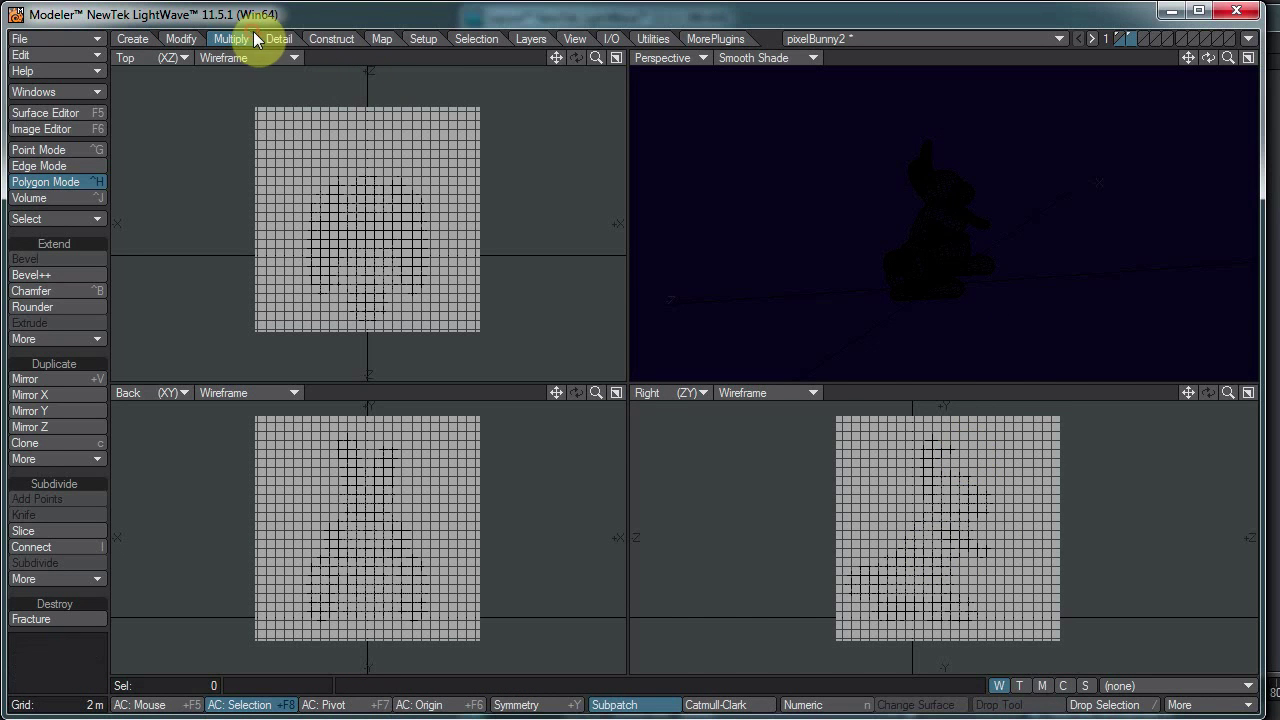
Try a Boolean Intersect of the point array with the background bunny.
left_click(285, 36)
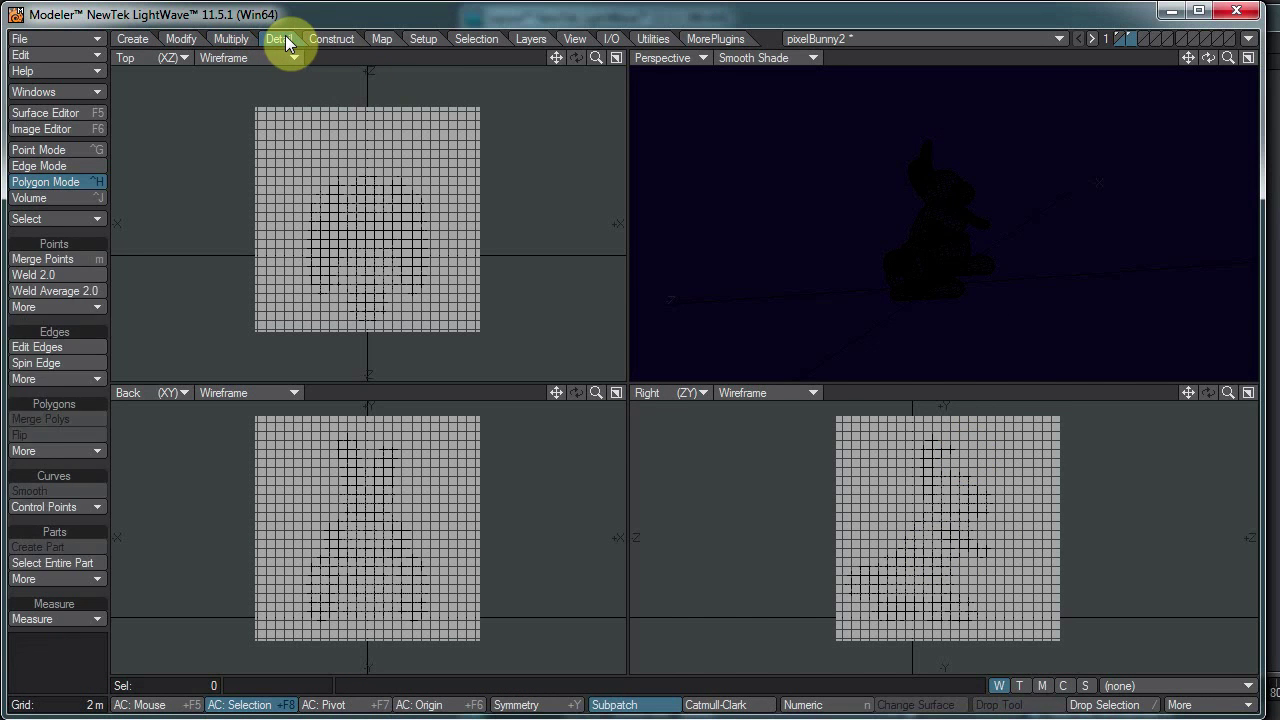
left_click(323, 39)
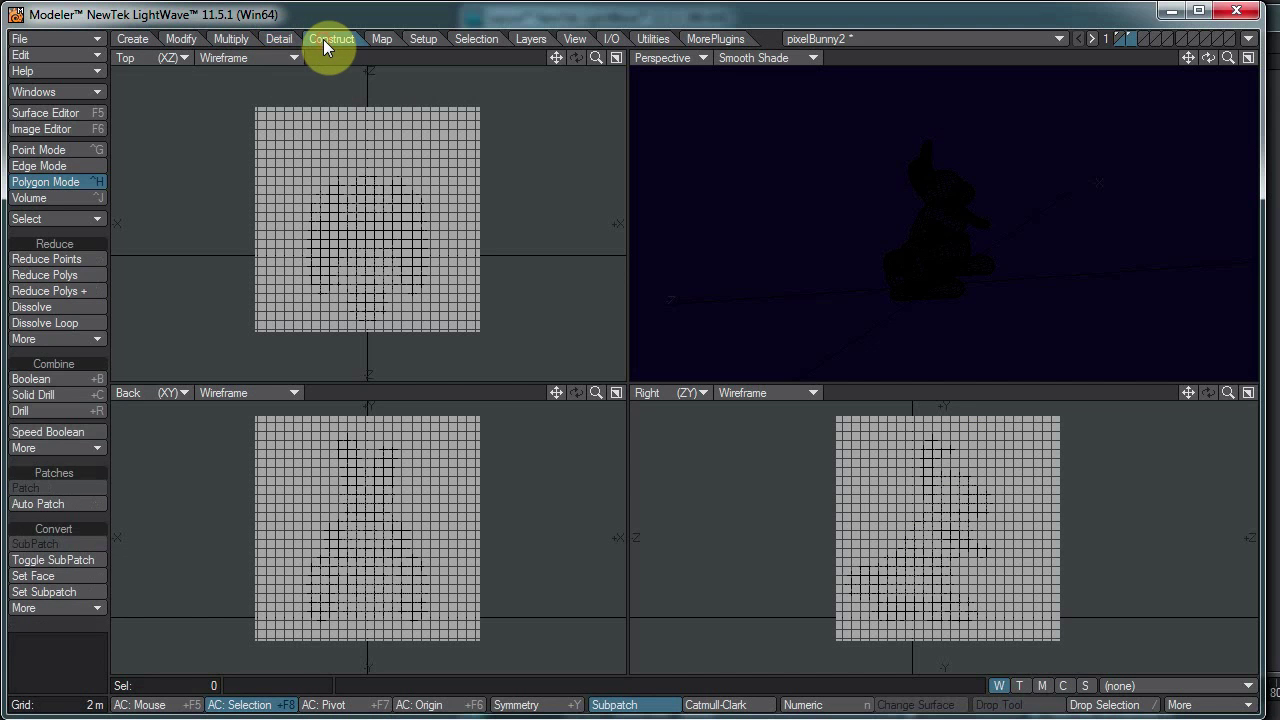
left_click(62, 380)
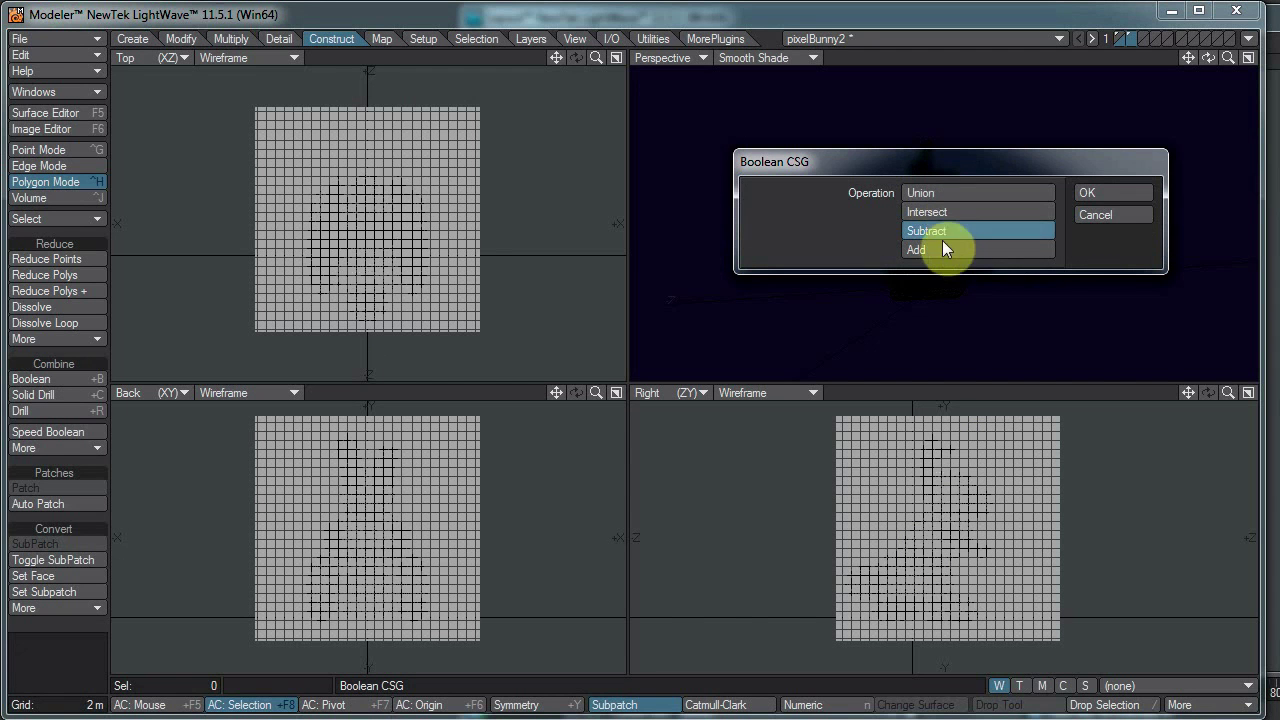
left_click(965, 211)
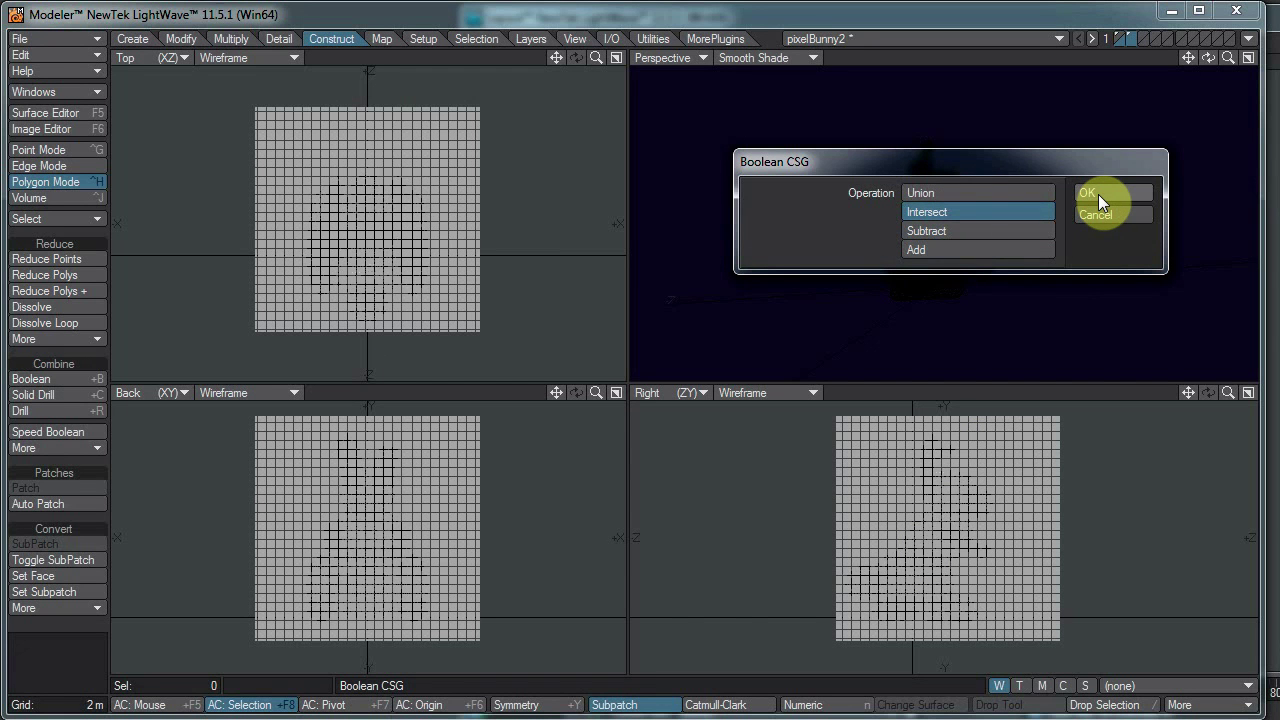
left_click(1098, 194)
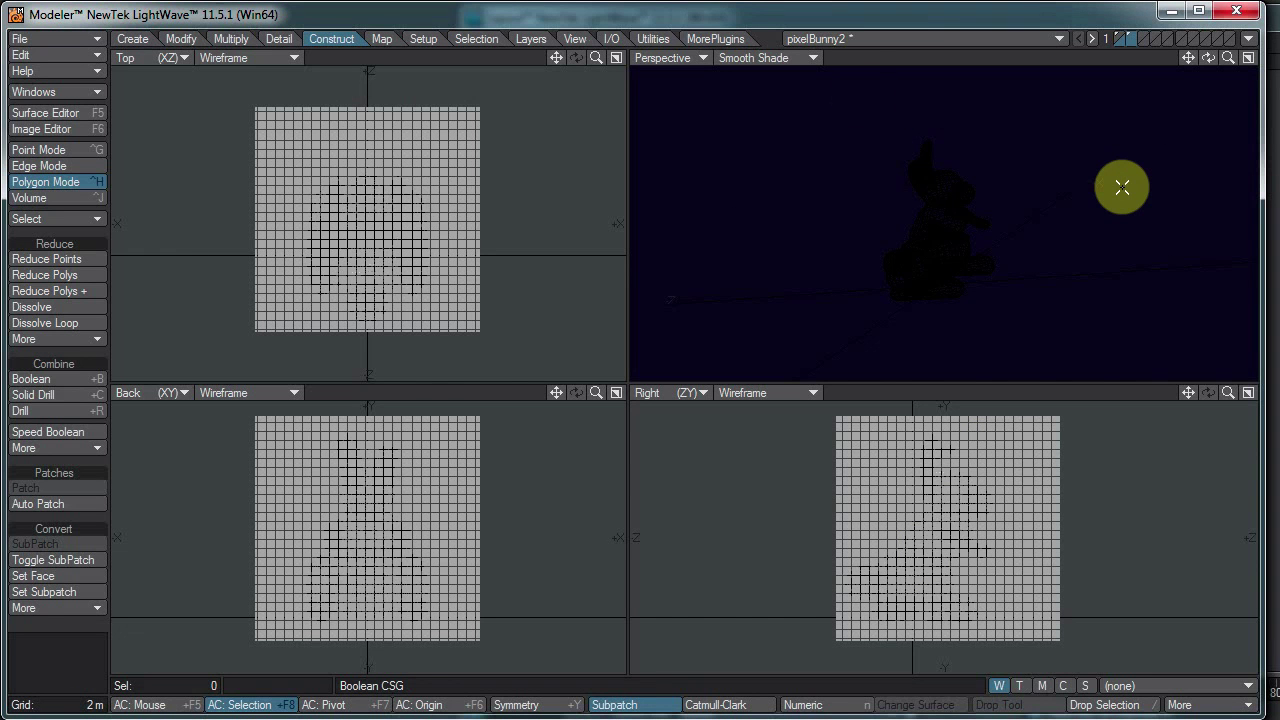
left_click_drag(1084, 182, 928, 228, "alt")
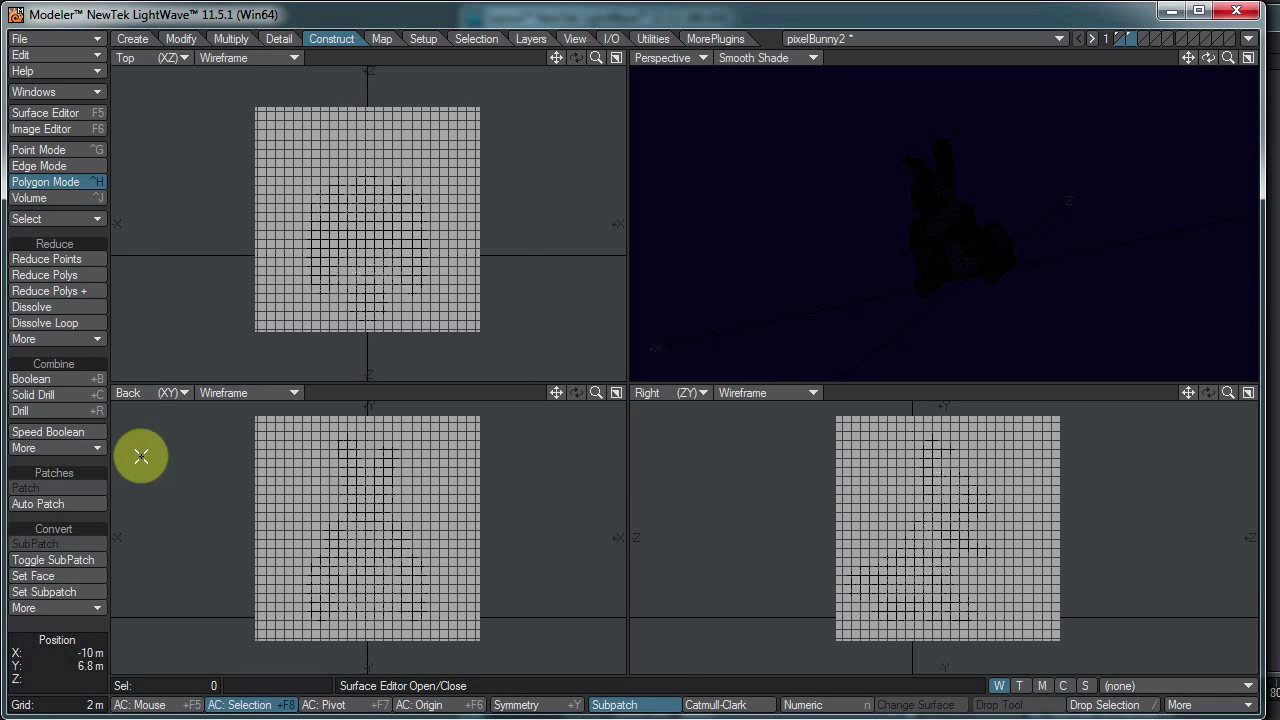
Convert all points of the array into 1-point polygons.
left_click(136, 40)
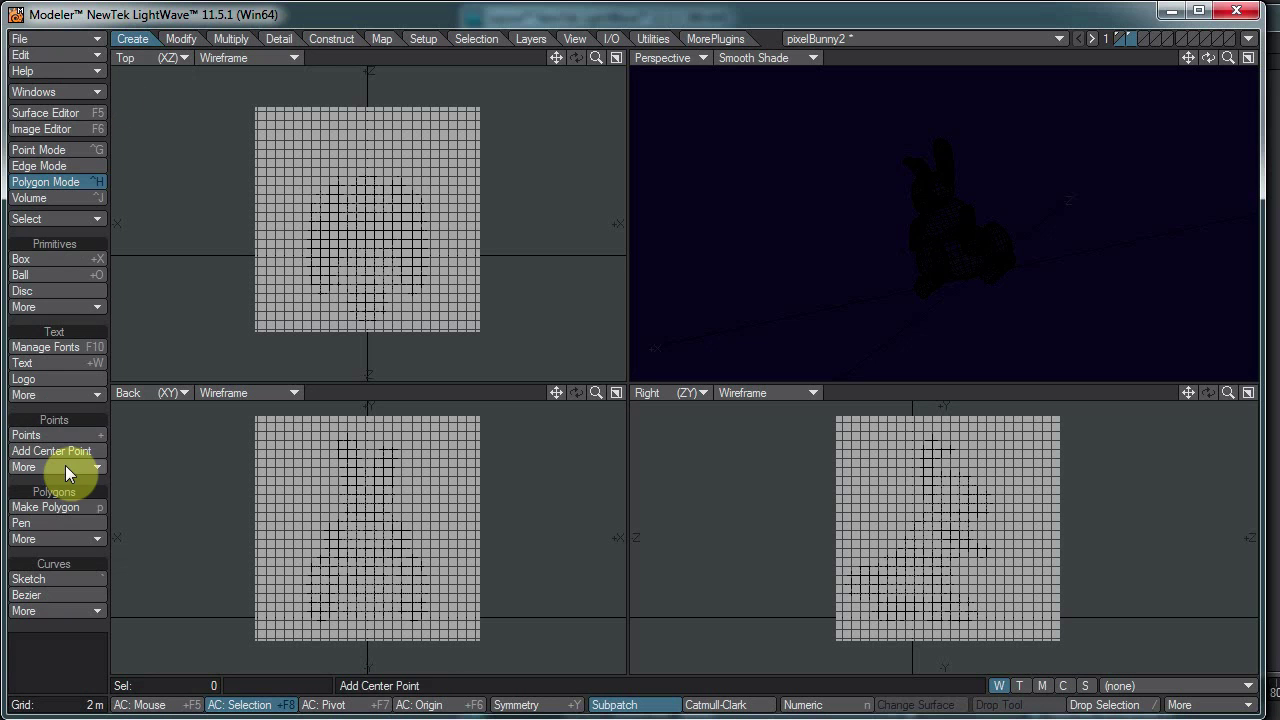
left_click(40, 540)
mouse_move(81, 553)
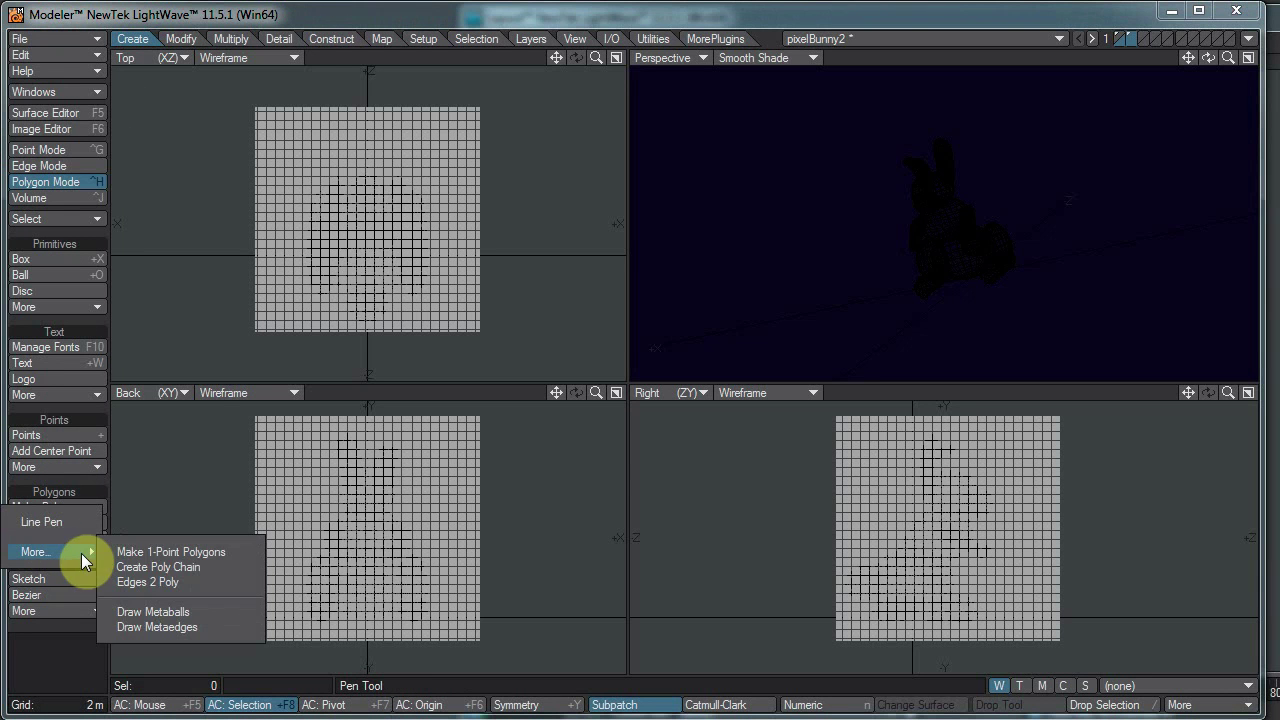
left_click(182, 553)
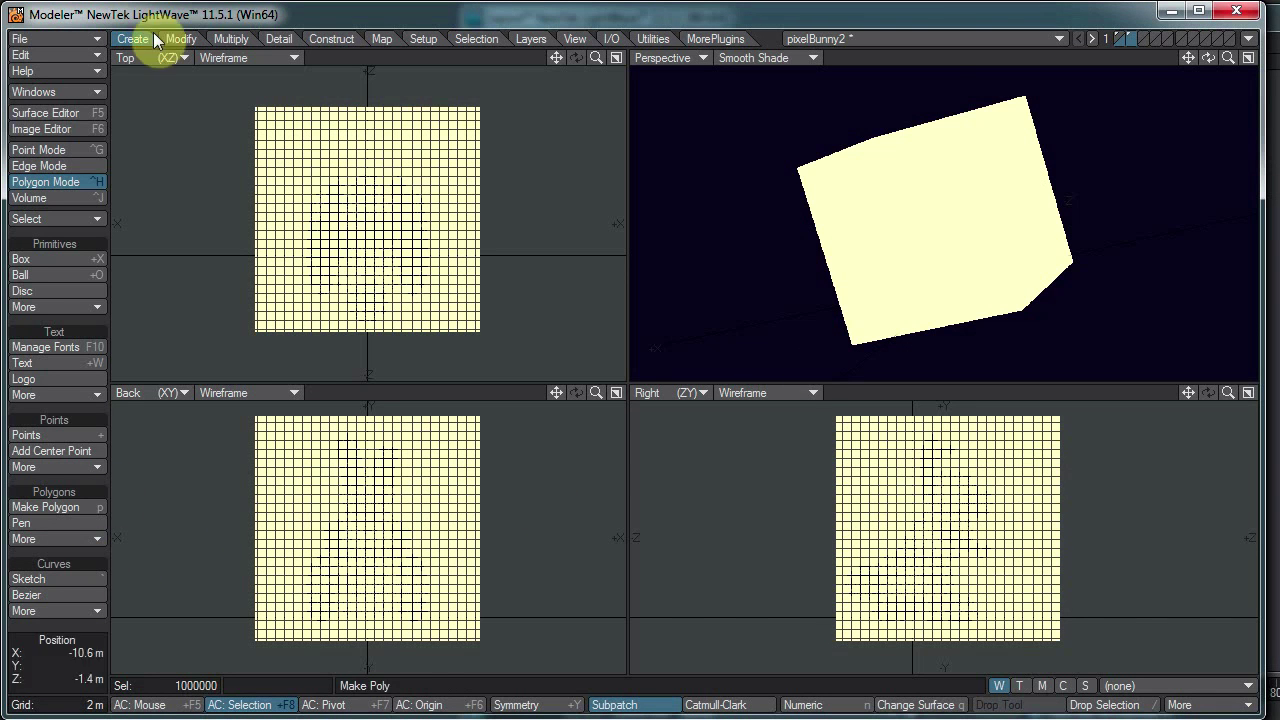
Boolean-intersect the 1-point polygons of the array with the background bunny.
left_click(315, 41)
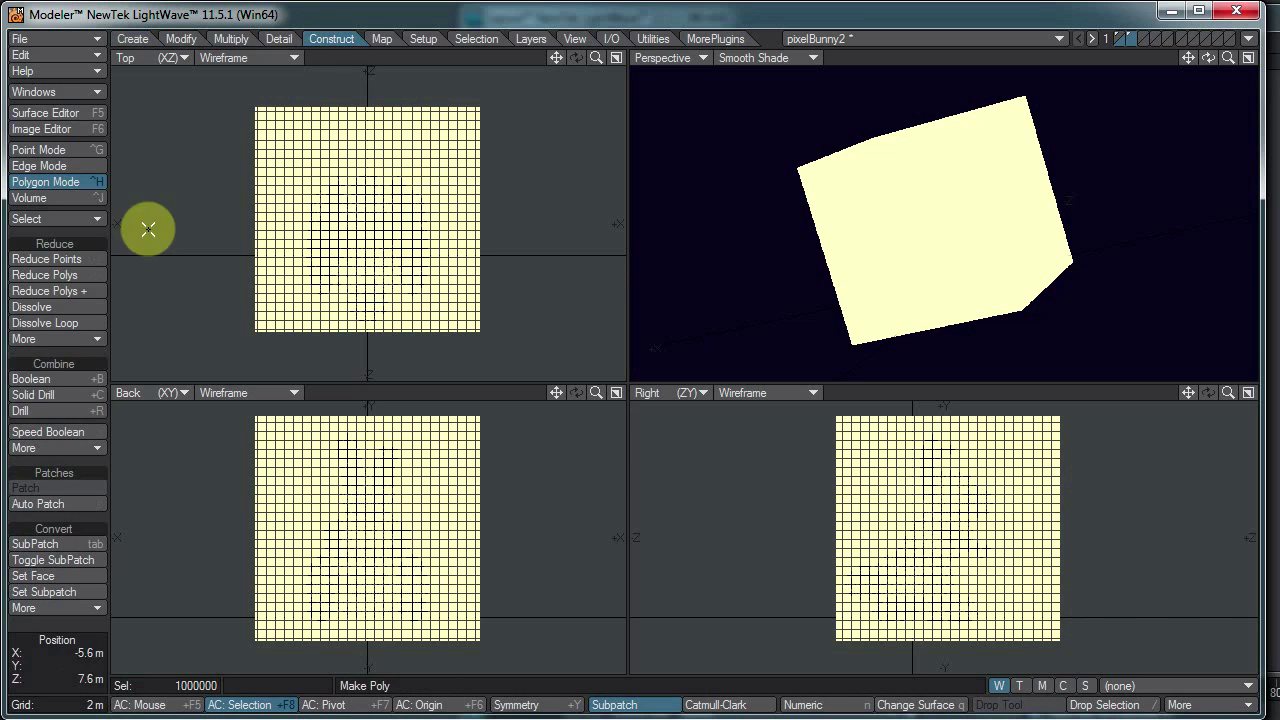
left_click(31, 379)
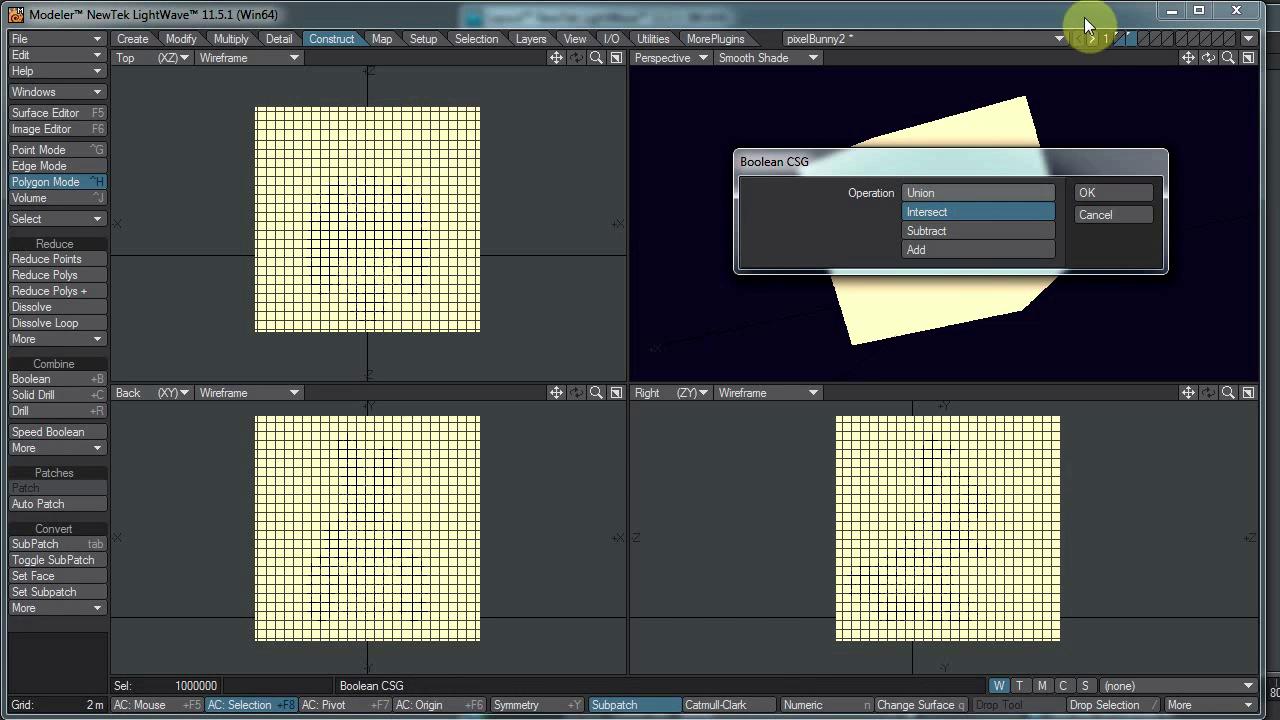
left_click(1087, 193)
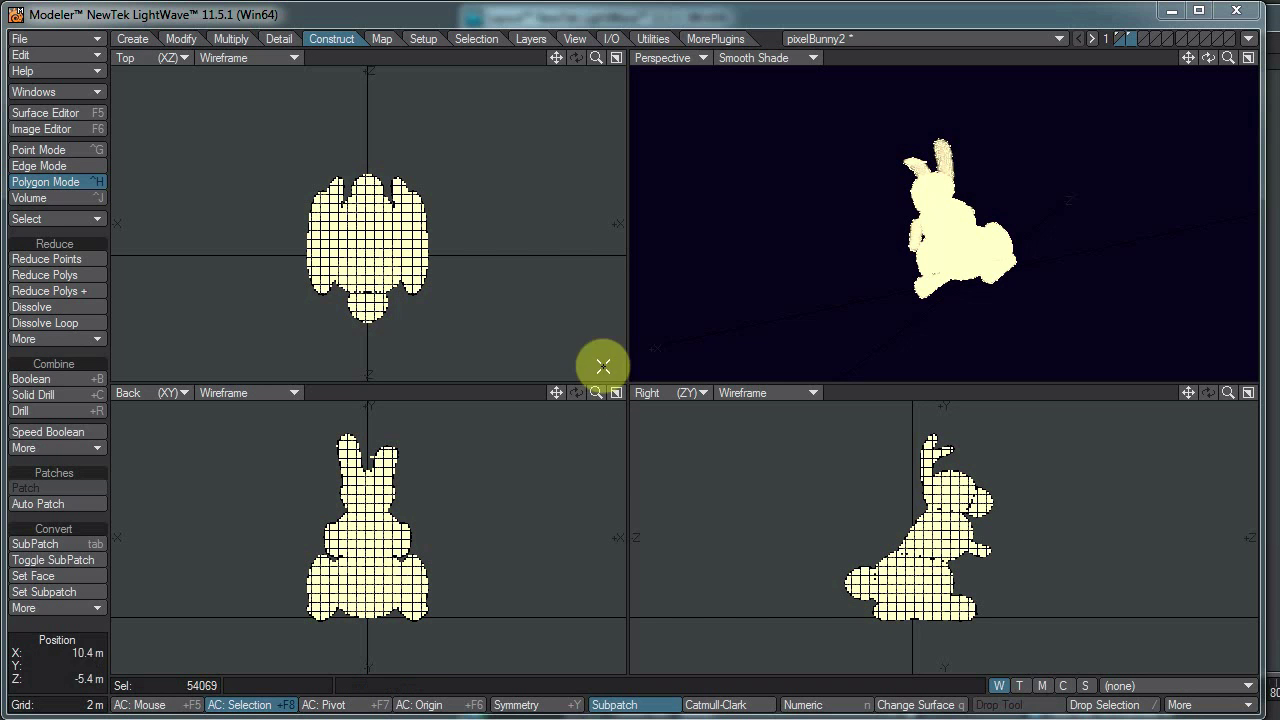
Clear the selection, then select and delete the two stray points floating between the bunny's ears.
left_click_drag(808, 227, 866, 229, "alt")
right_click_drag(883, 185, 958, 172, "ctrl+alt")
scroll(958, 172, "up", 2)
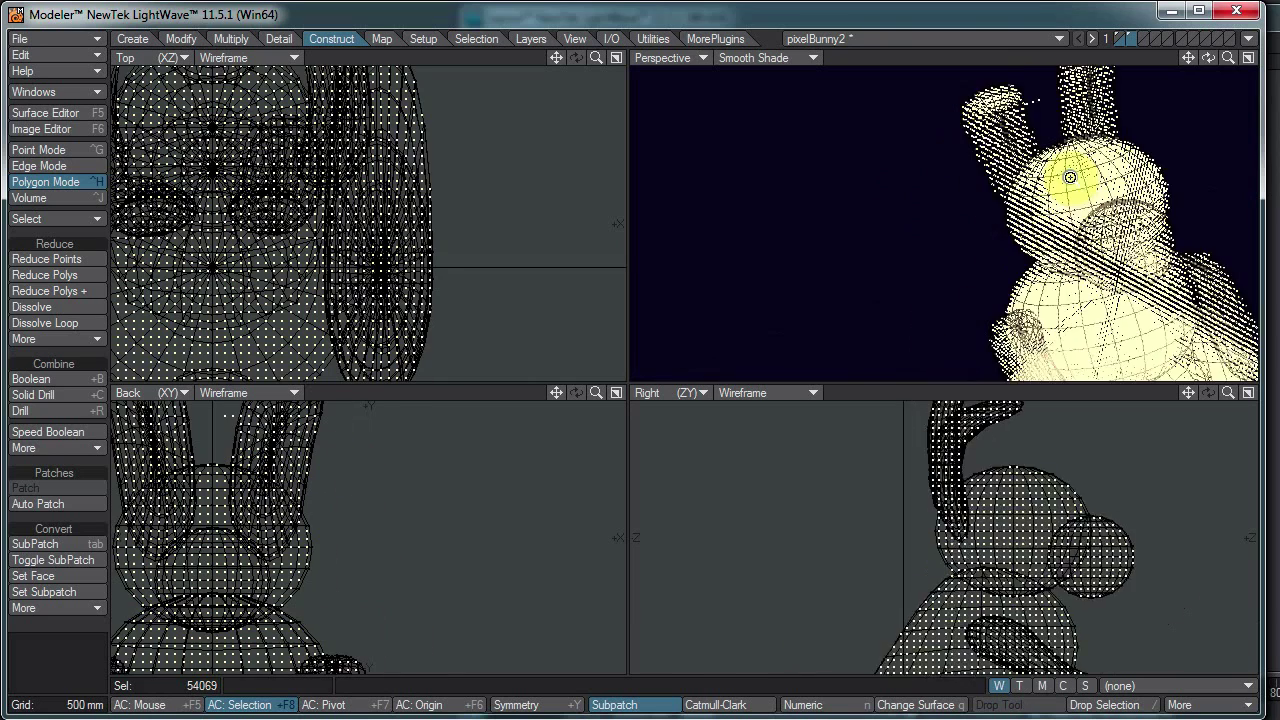
left_click_drag(1066, 177, 1071, 114, "alt")
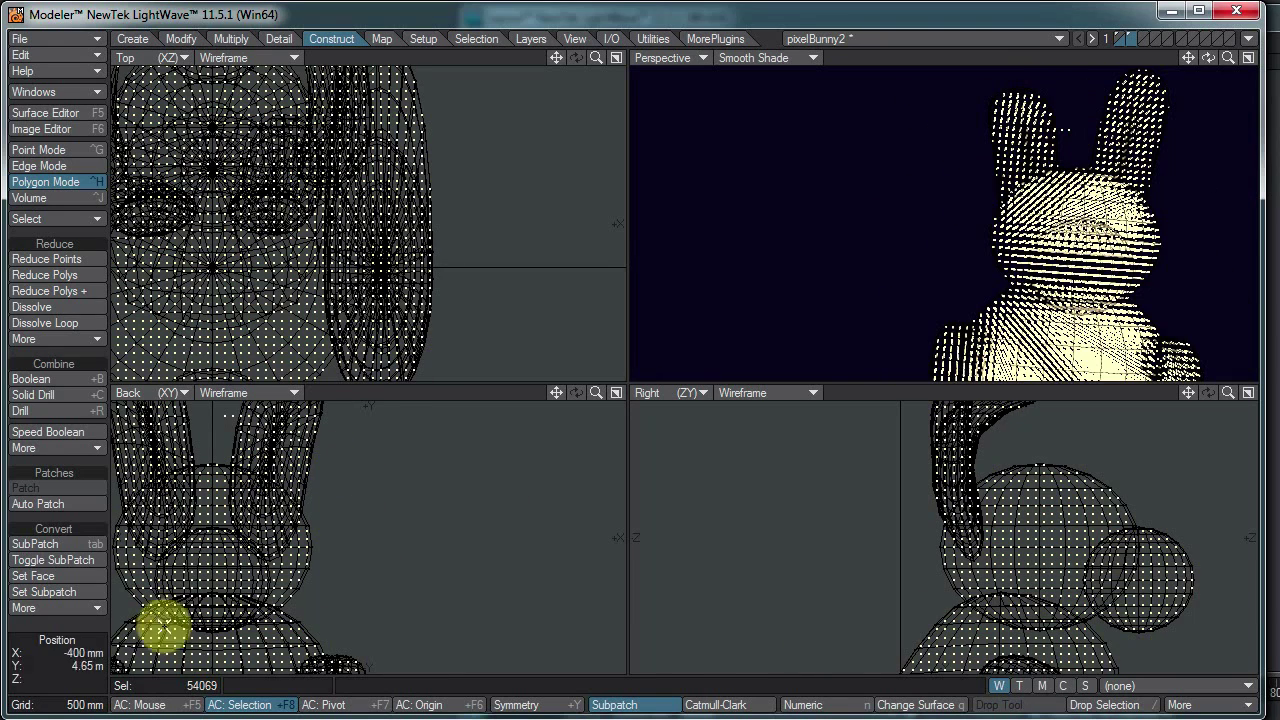
left_click(103, 630)
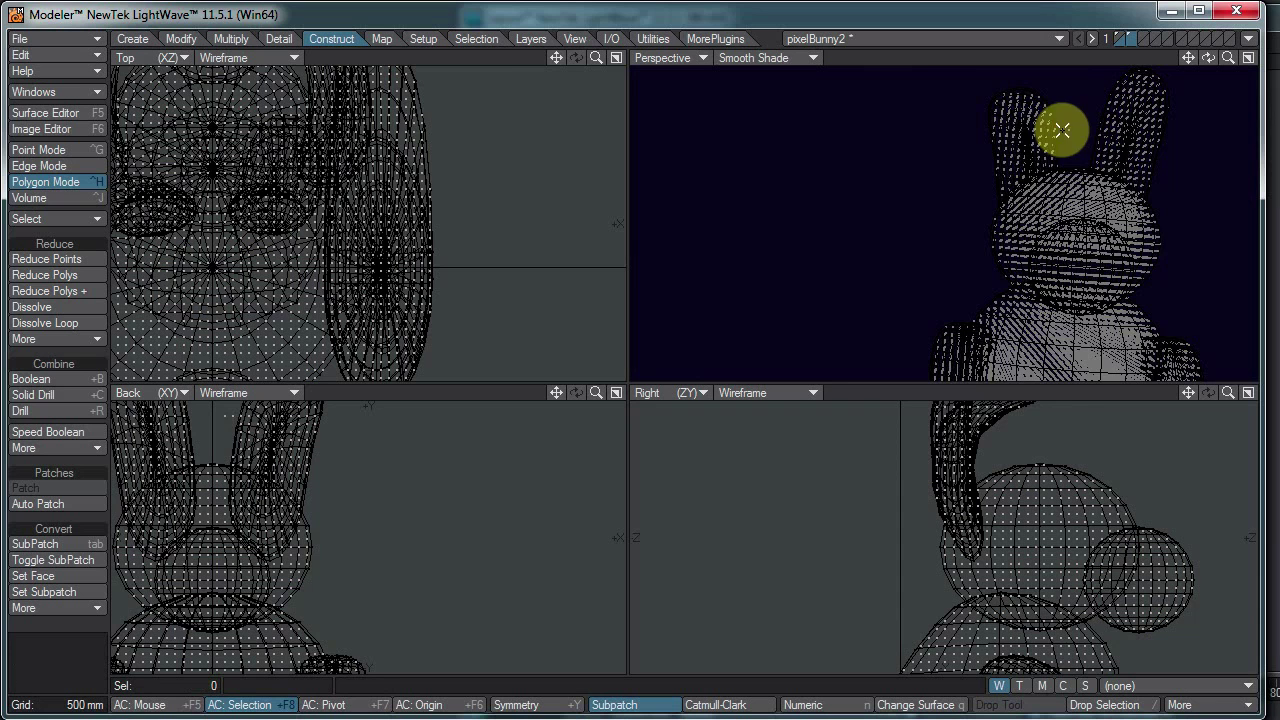
left_click_drag(1103, 130, 1131, 117, "ctrl+alt")
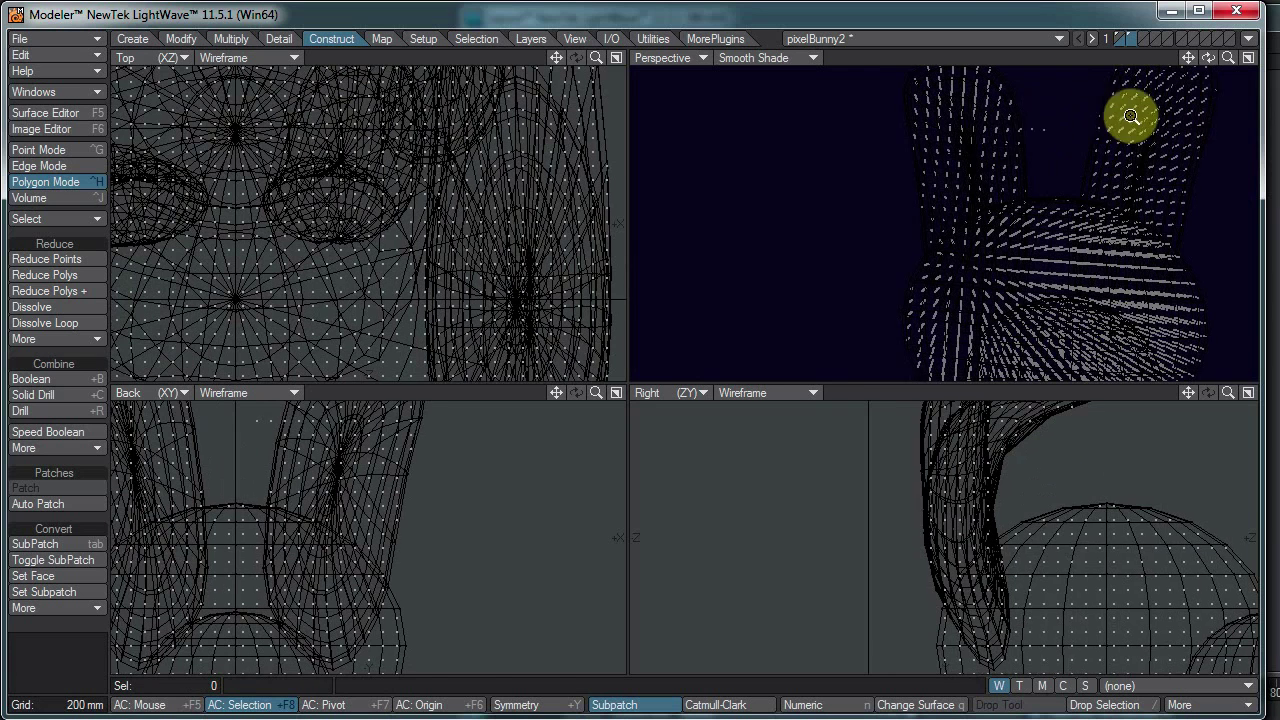
left_click(1034, 130)
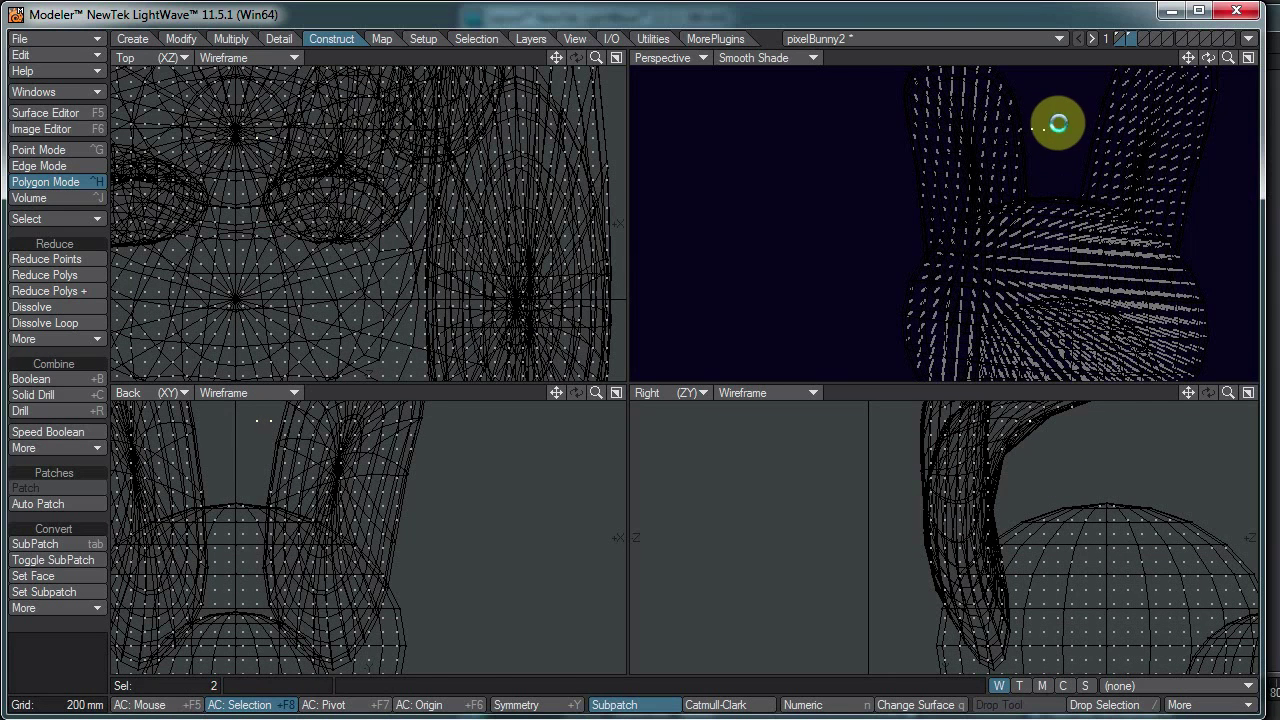
Save the pixelBunny2 object, send it to Layout, and bring the Layout window fully into view.
scroll(1052, 307, "down", 3)
left_click_drag(994, 331, 1108, 132, "alt")
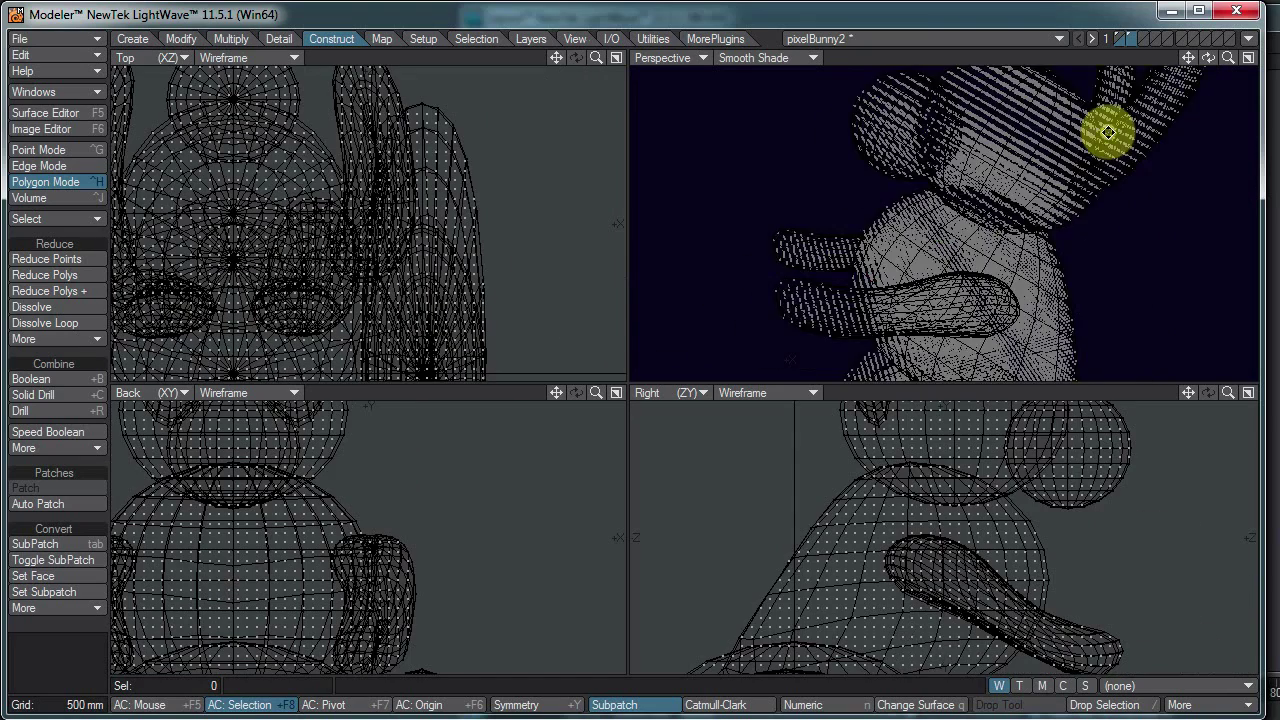
left_click_drag(1044, 285, 920, 247, "alt")
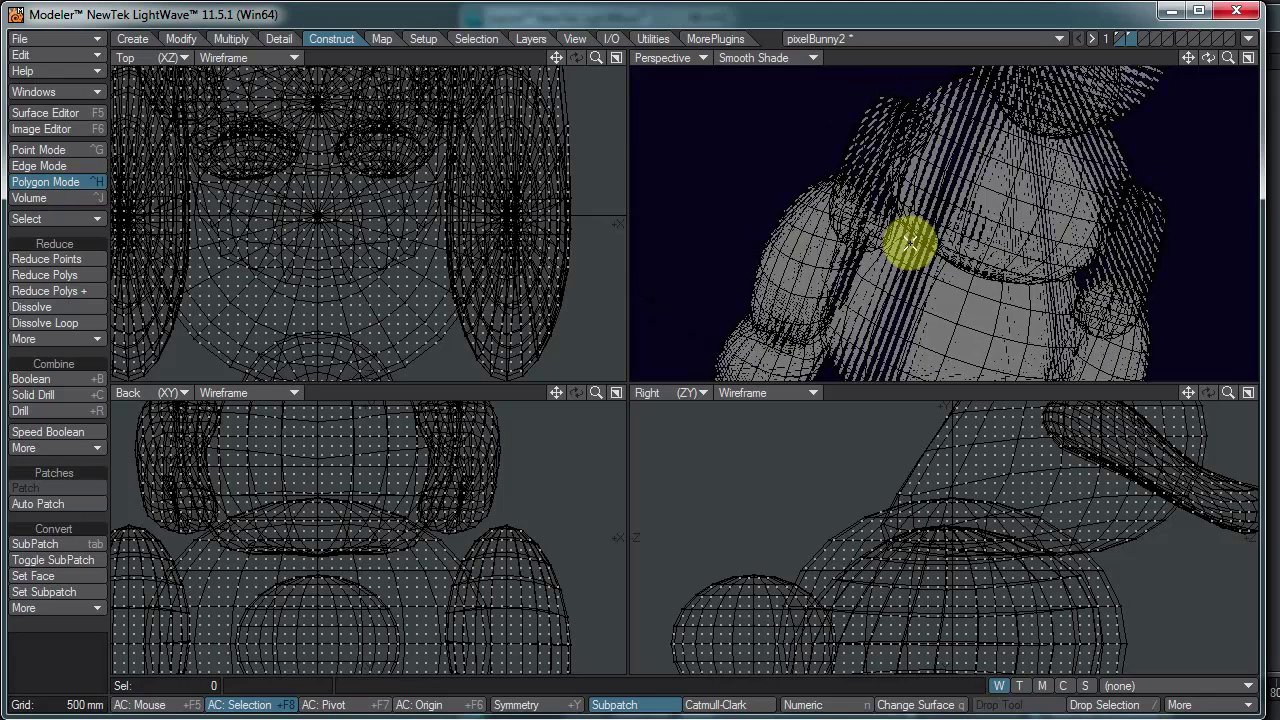
key("s")
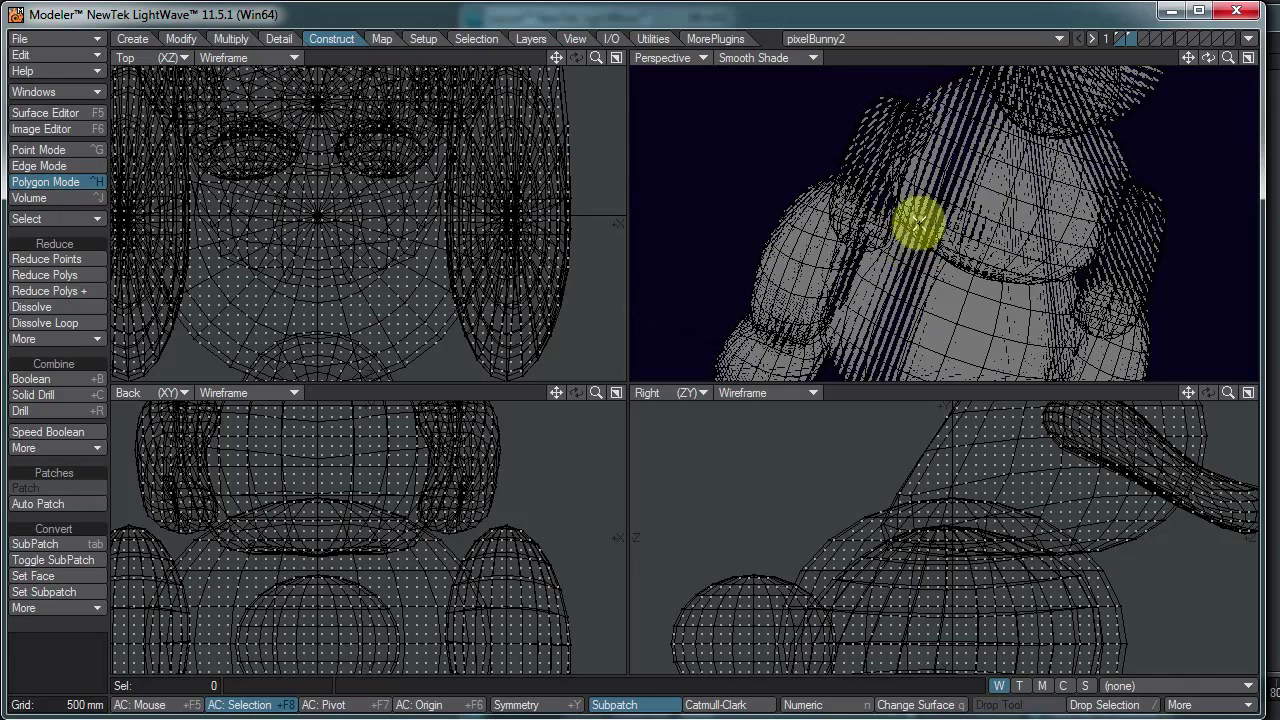
left_click(1249, 38)
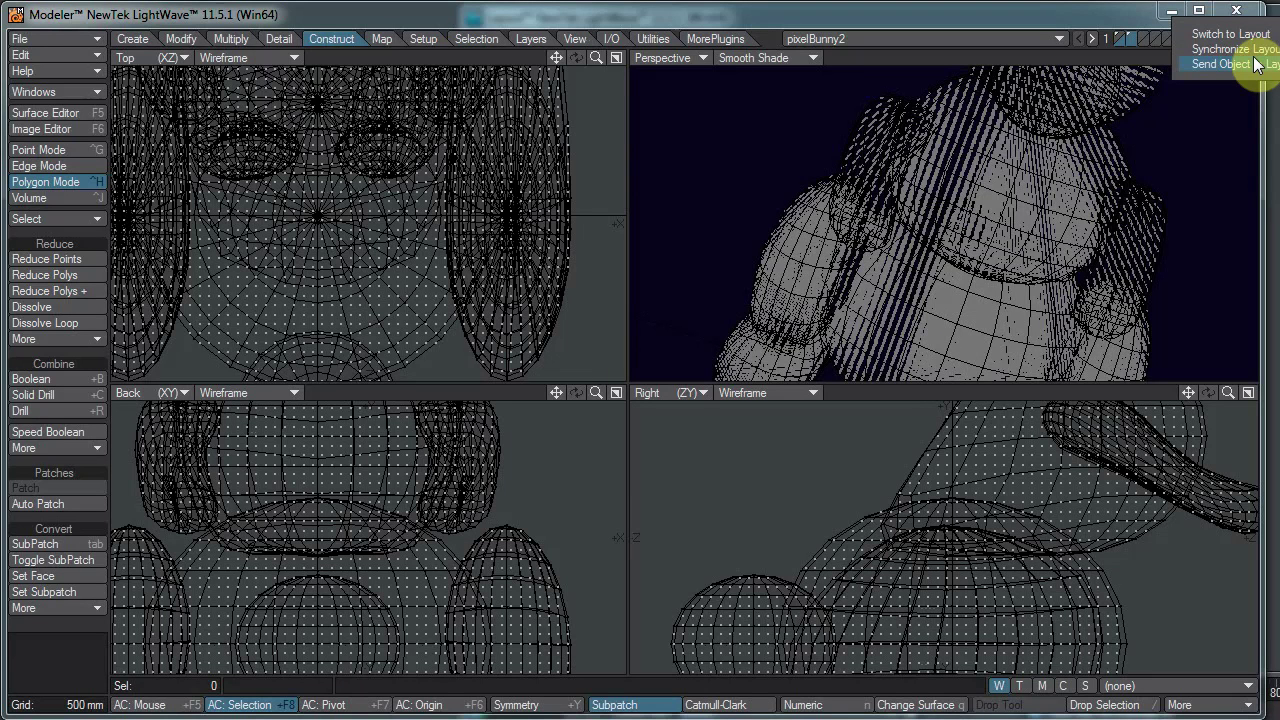
left_click(1257, 64)
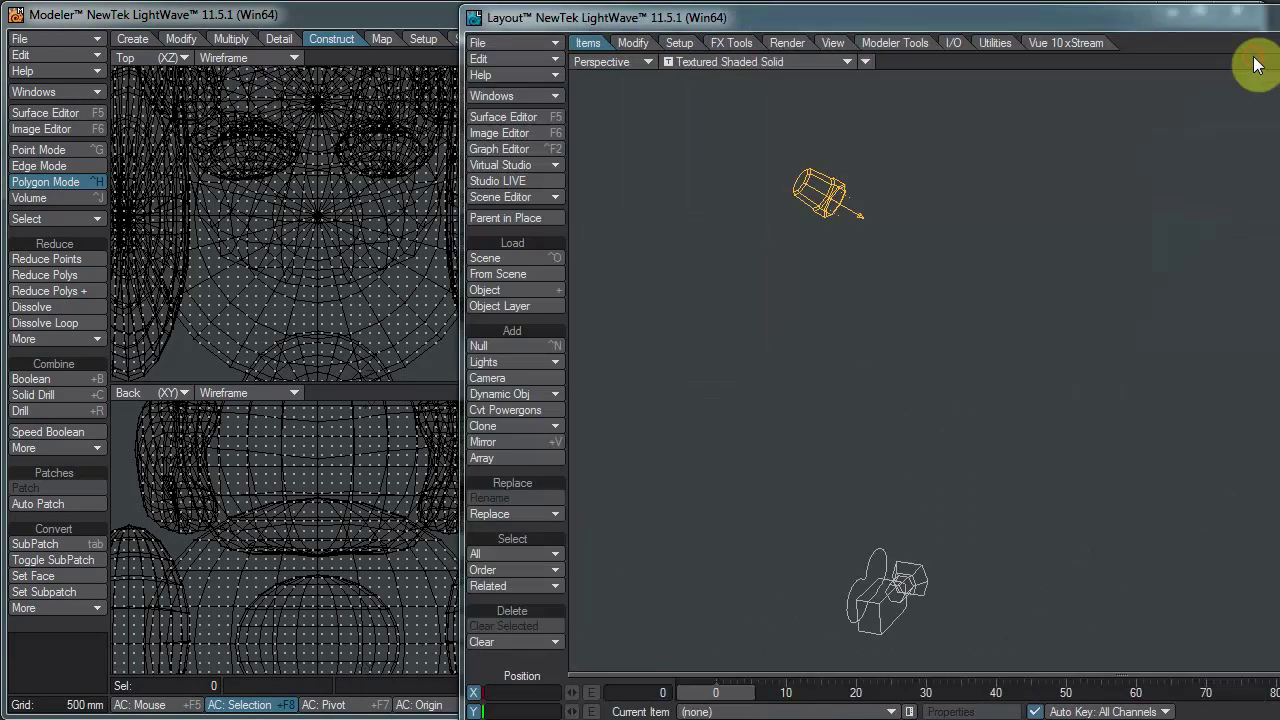
left_click_drag(1275, 20, 861, 22)
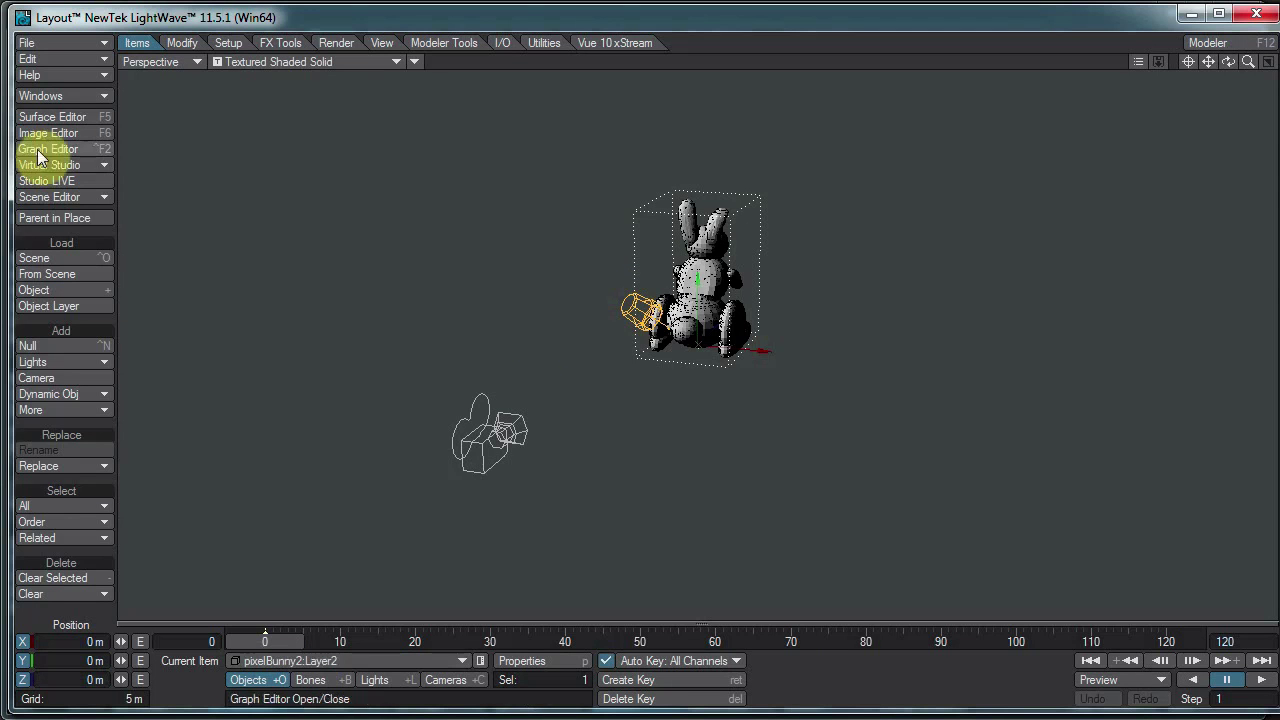
Hide and deactivate pixelBunny2:Layer1 and pixelBunny2:Layer2 in the Scene Editor.
left_click(48, 197)
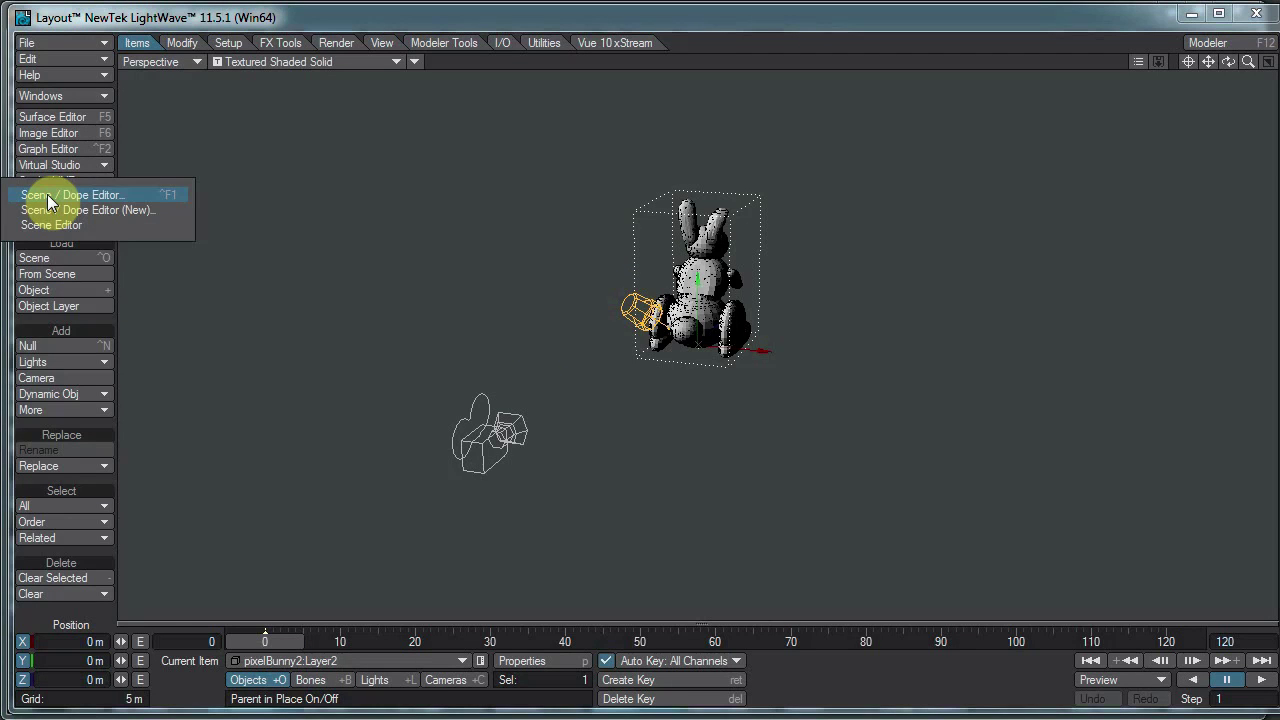
left_click(48, 196)
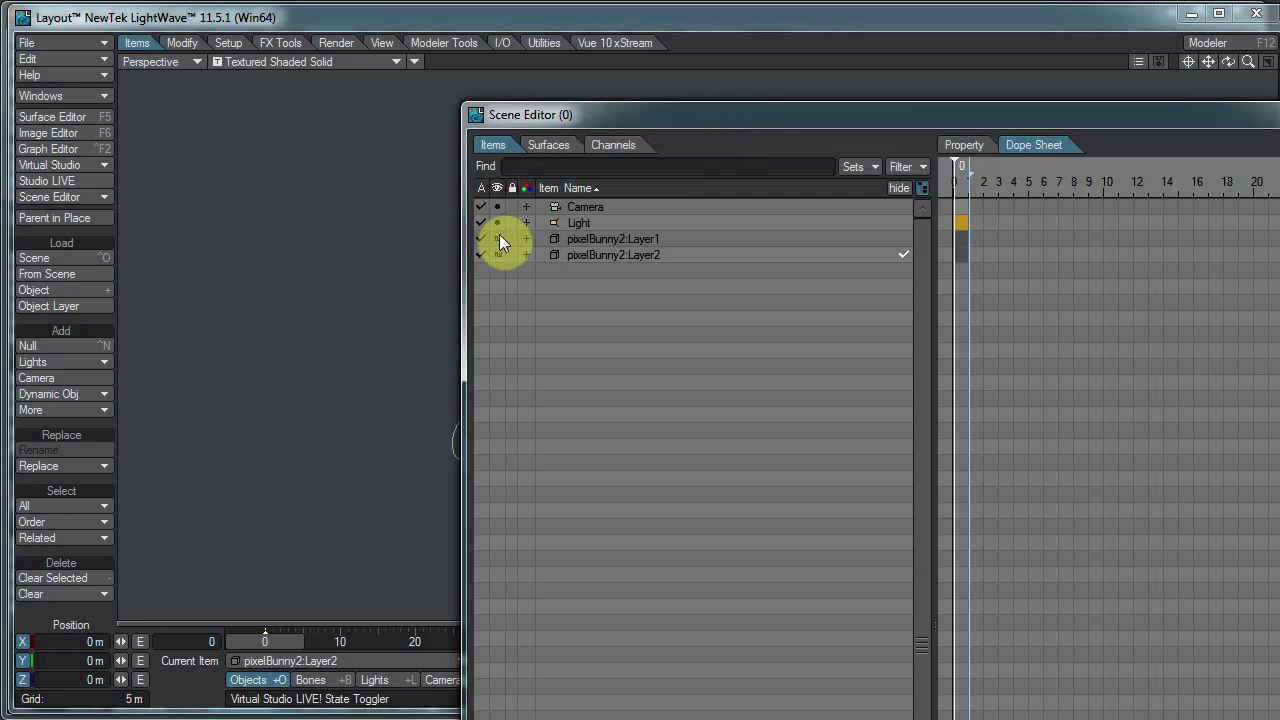
left_click(497, 244)
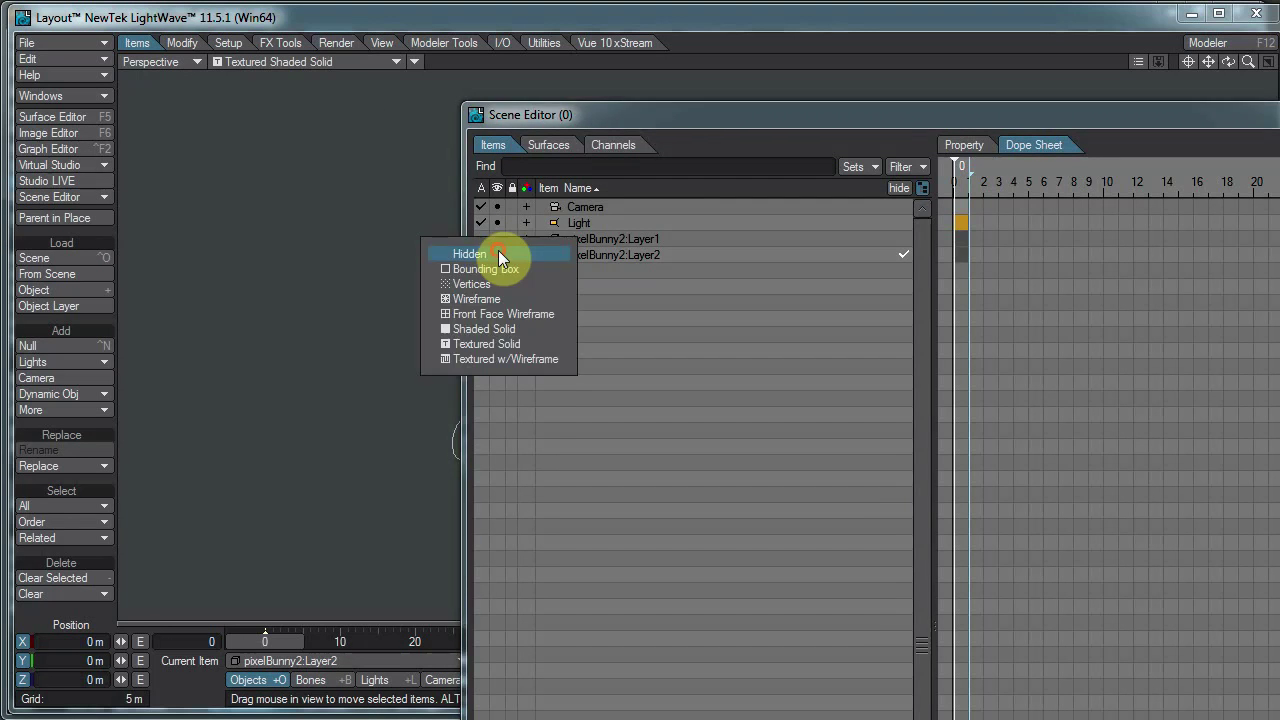
left_click(498, 252)
left_click(498, 258)
left_click(500, 266)
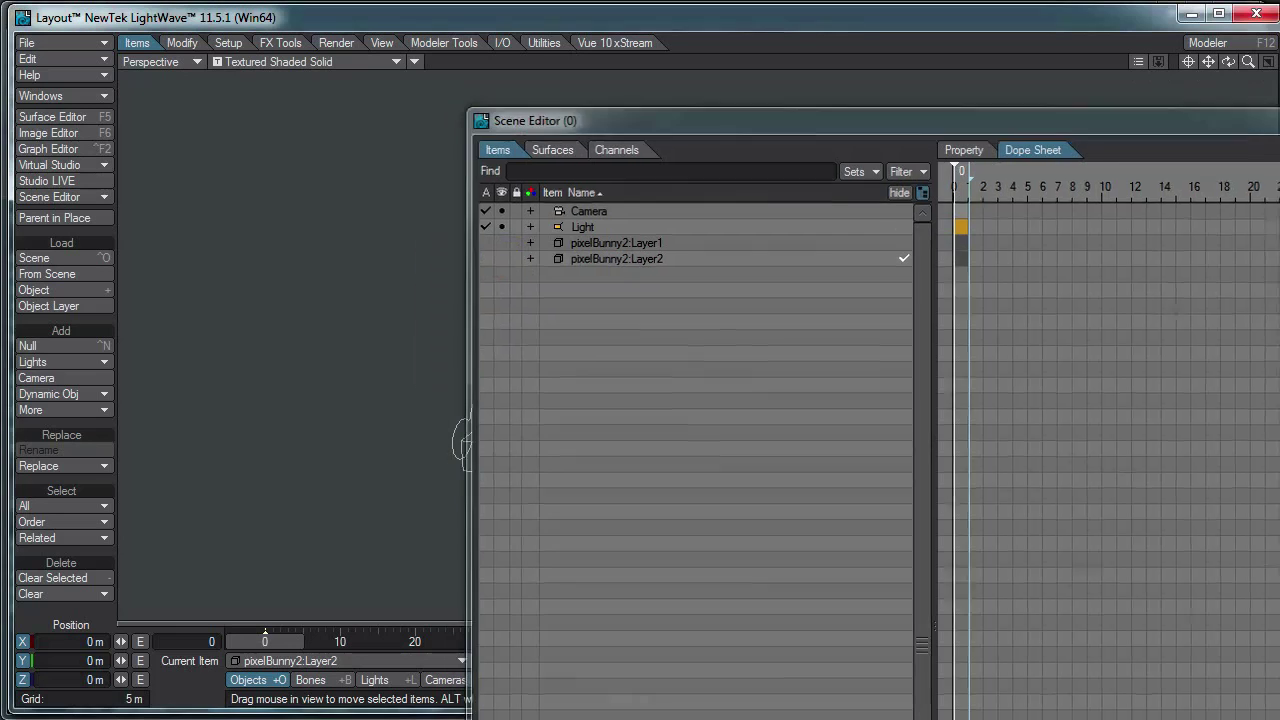
key("ctrl+e")
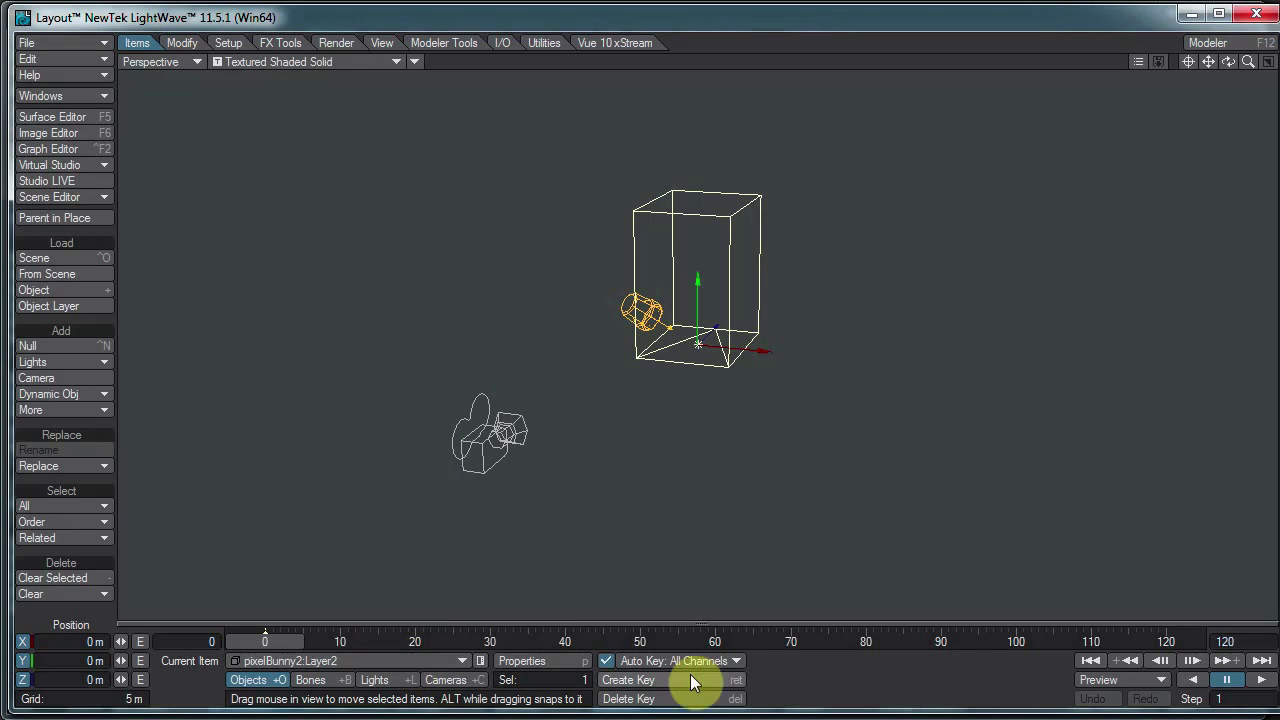
Create a cube object 100 mm in width, height and depth, centered at -50 mm on Y.
left_click(460, 47)
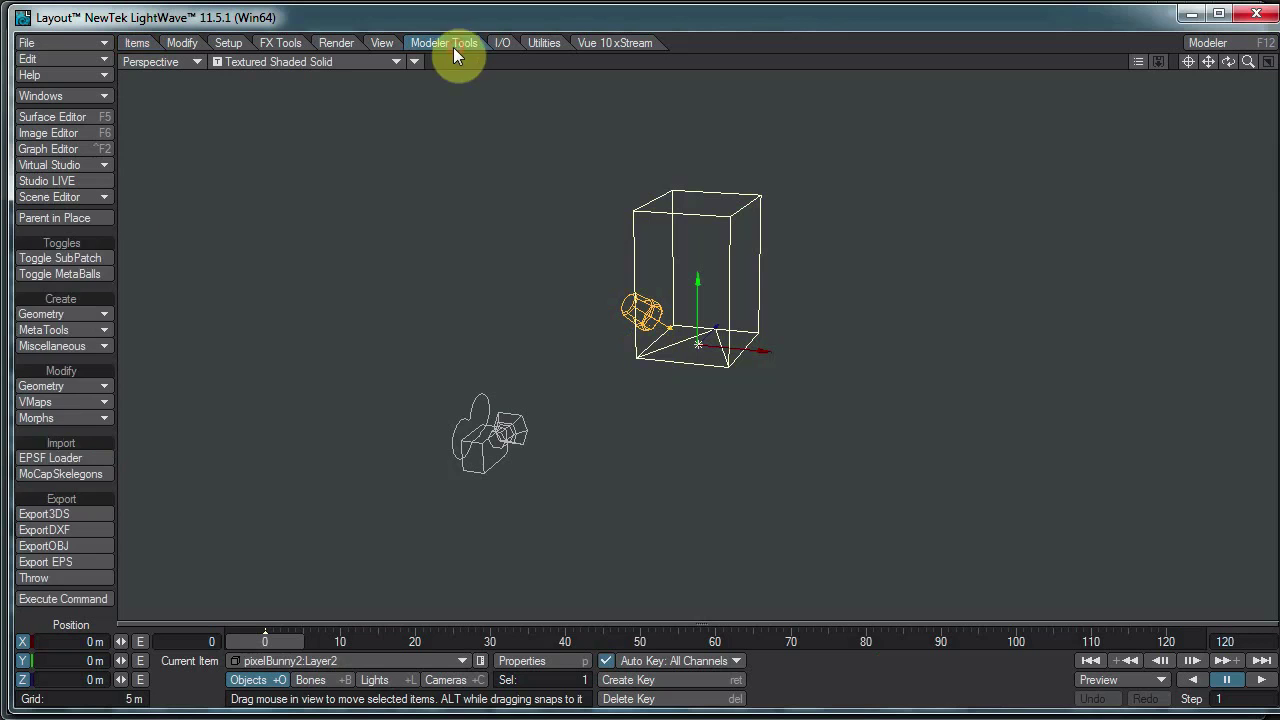
left_click(63, 314)
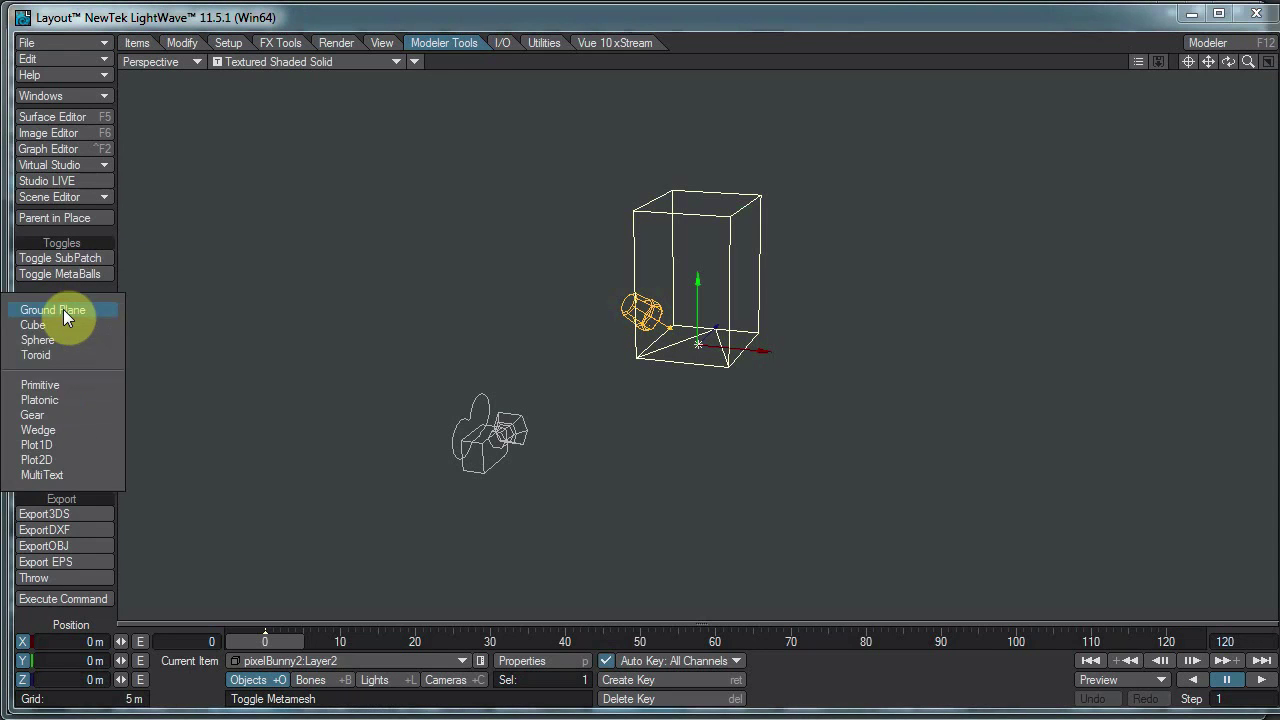
left_click(62, 325)
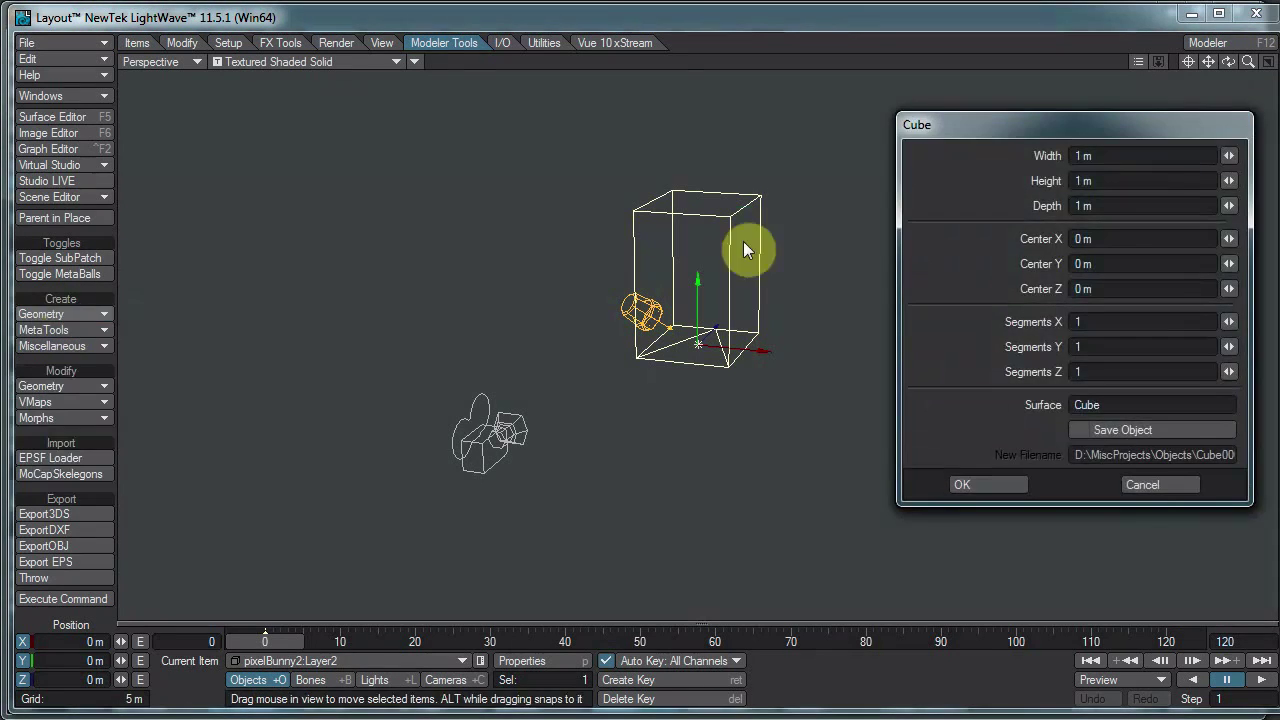
left_click(1131, 155)
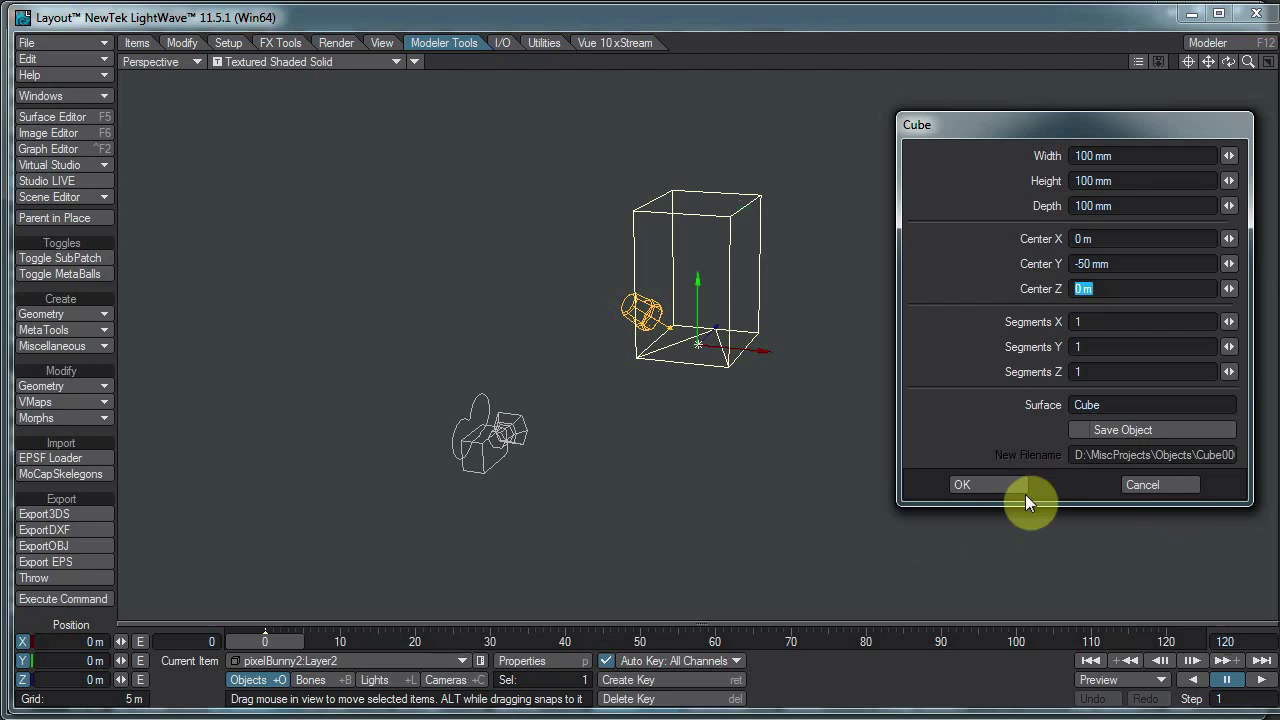
left_click(1000, 484)
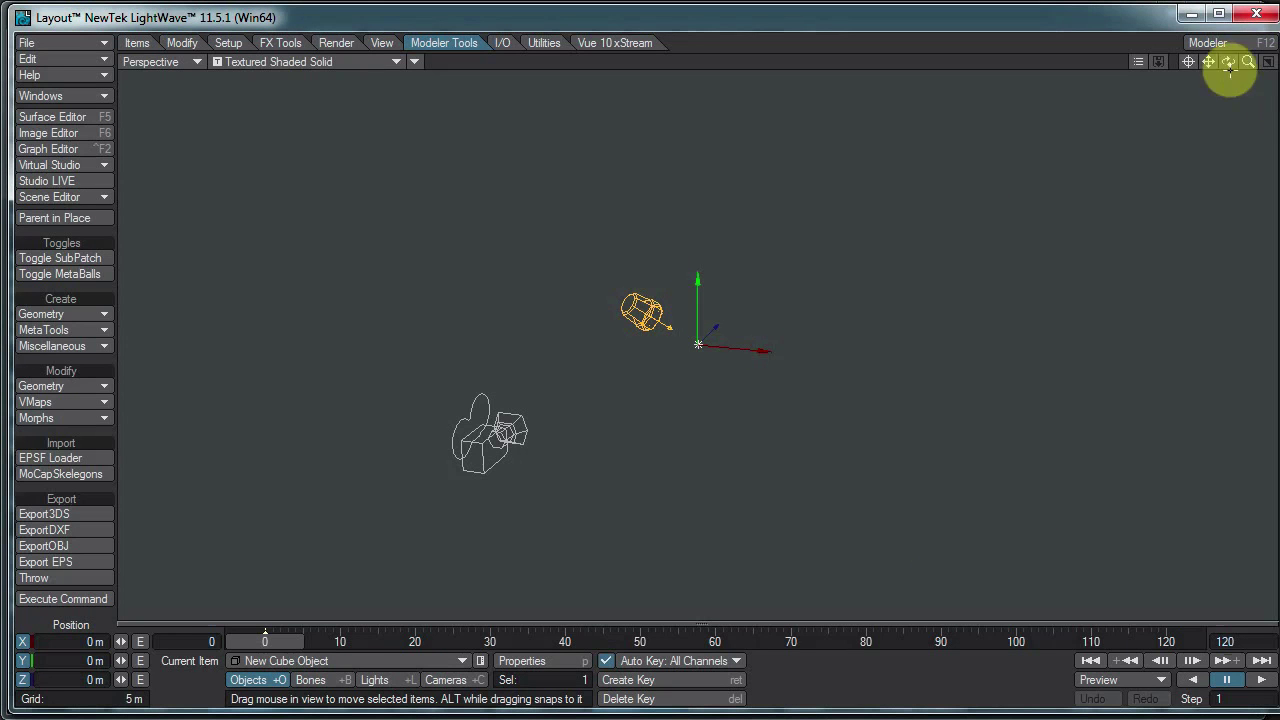
Hide and deactivate the New Cube Object in the Scene Editor, and make pixelBunny2:Layer2 the current item.
left_click_drag(1248, 68, 640, 354)
left_click(1230, 62)
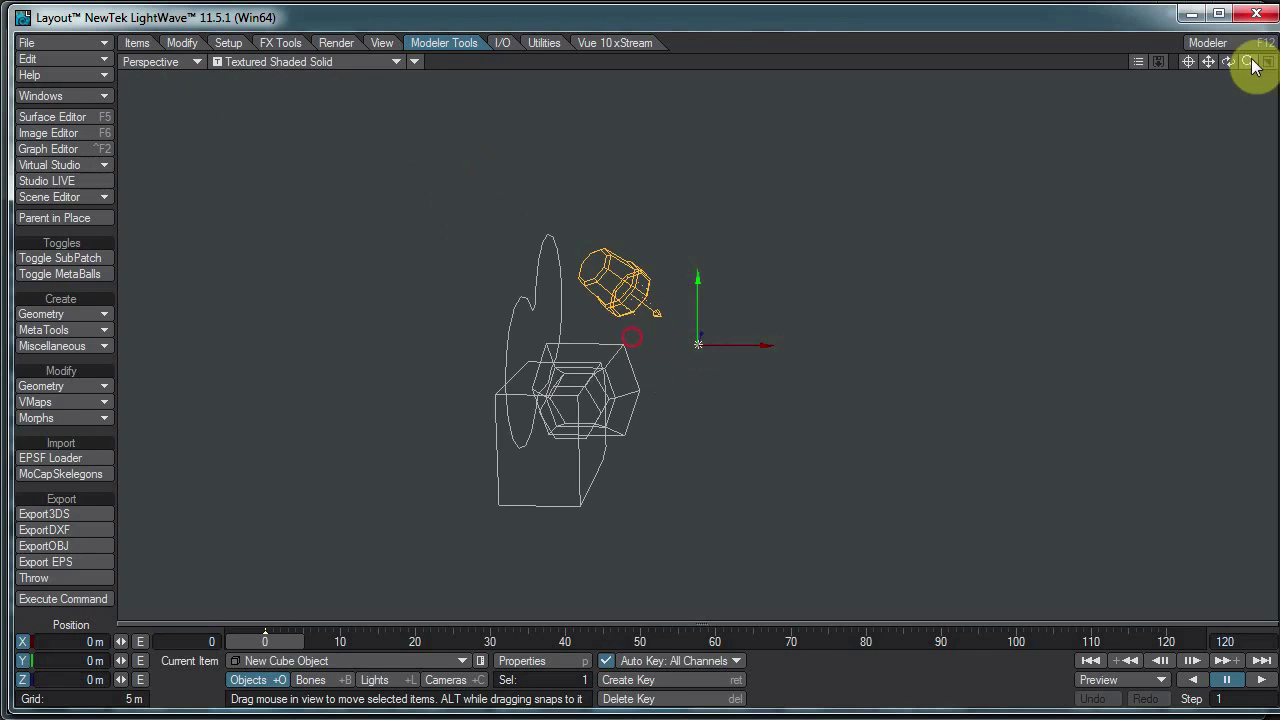
left_click(60, 197)
left_click(64, 199)
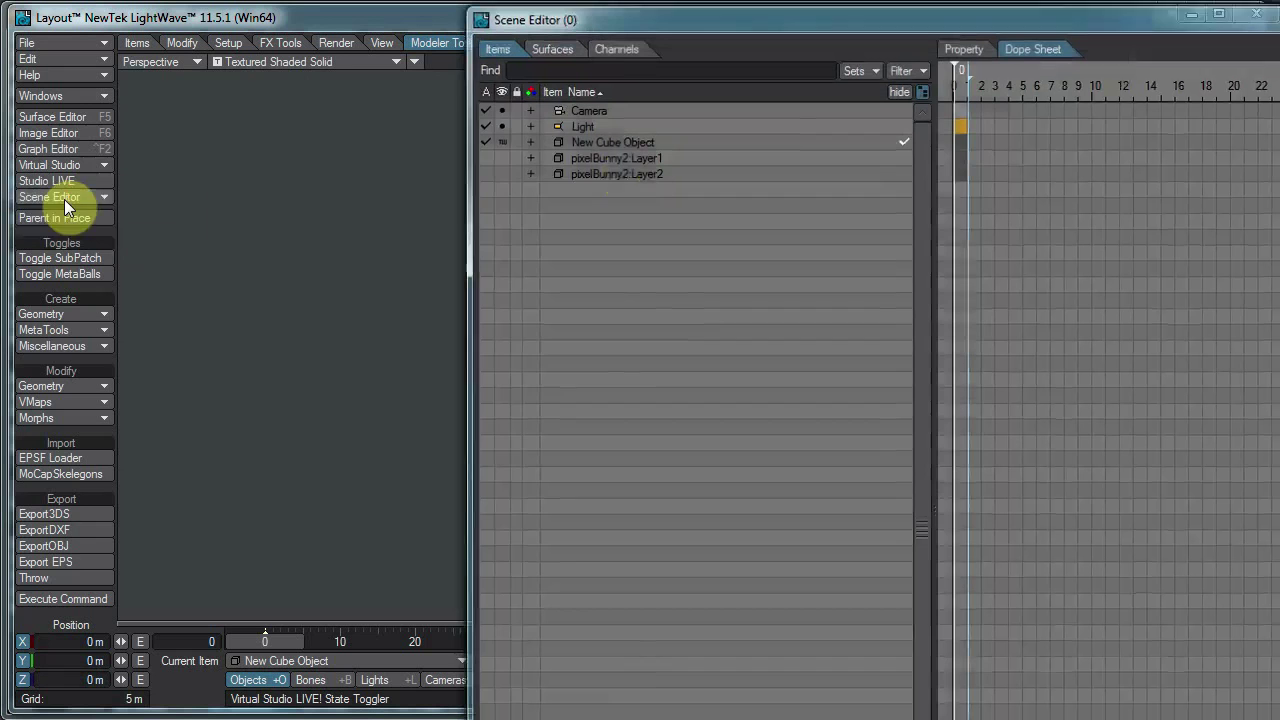
left_click(495, 139)
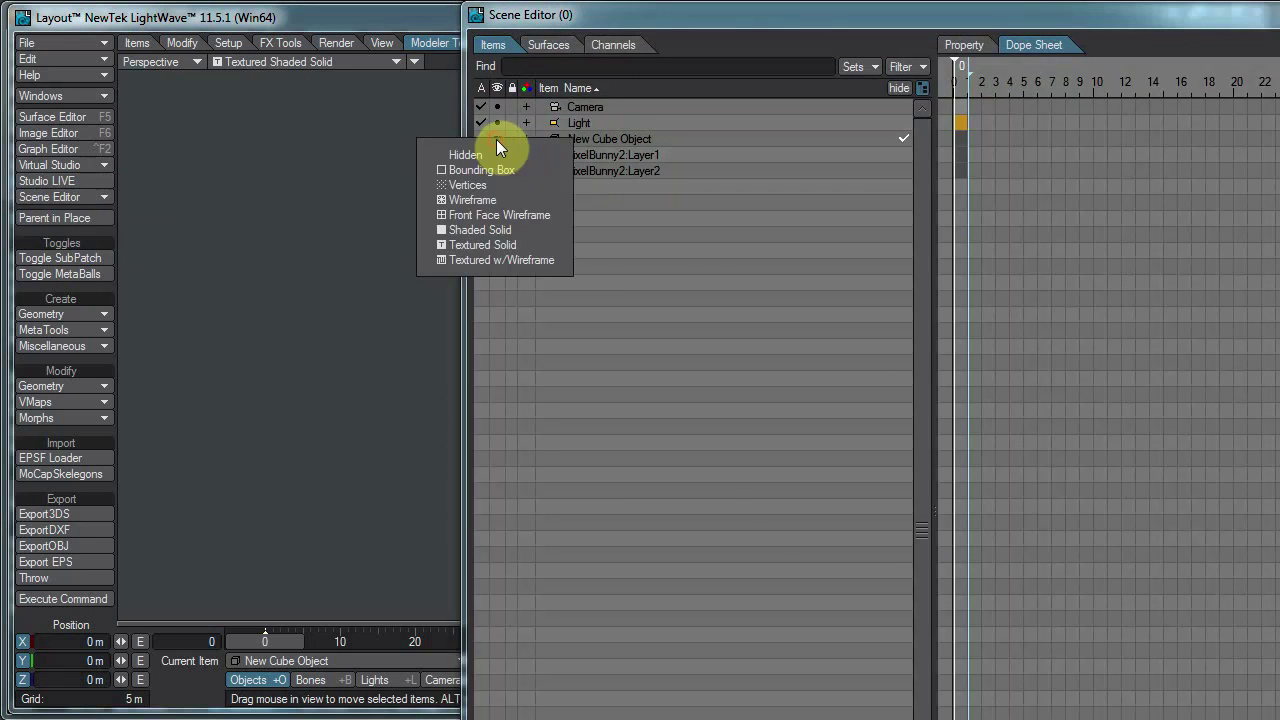
left_click(496, 146)
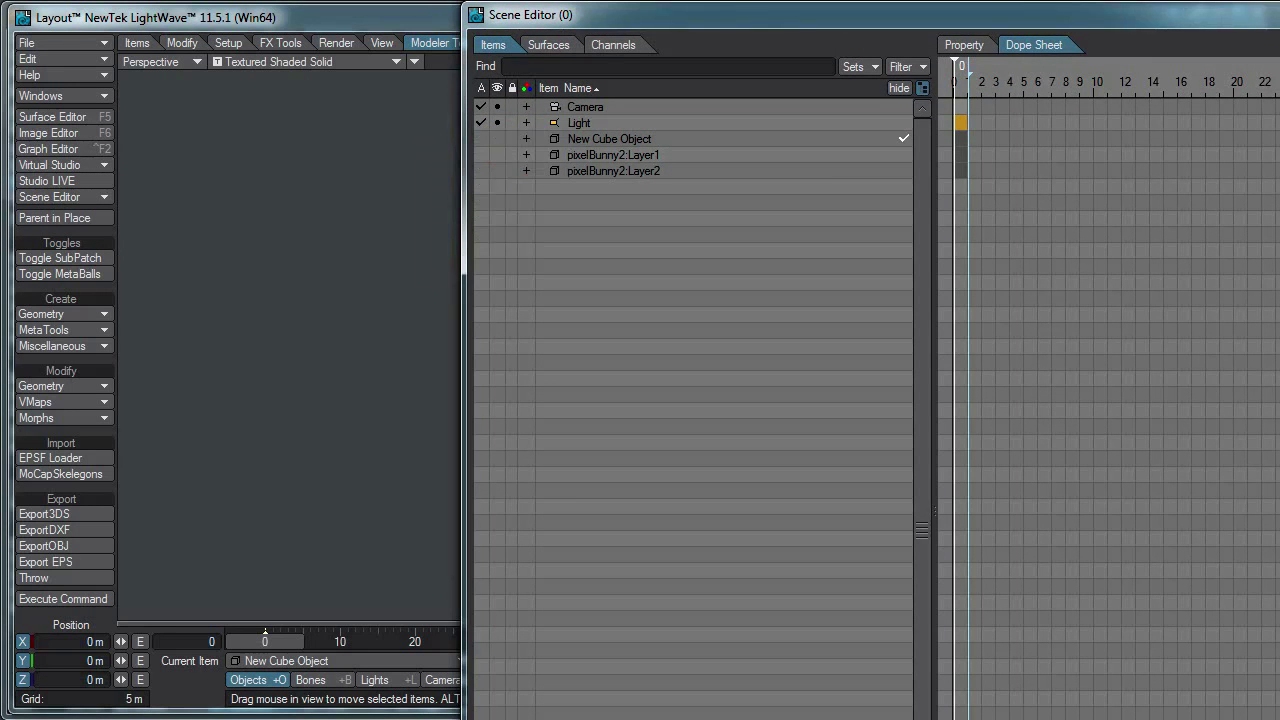
key("ctrl+F1")
left_click(421, 655)
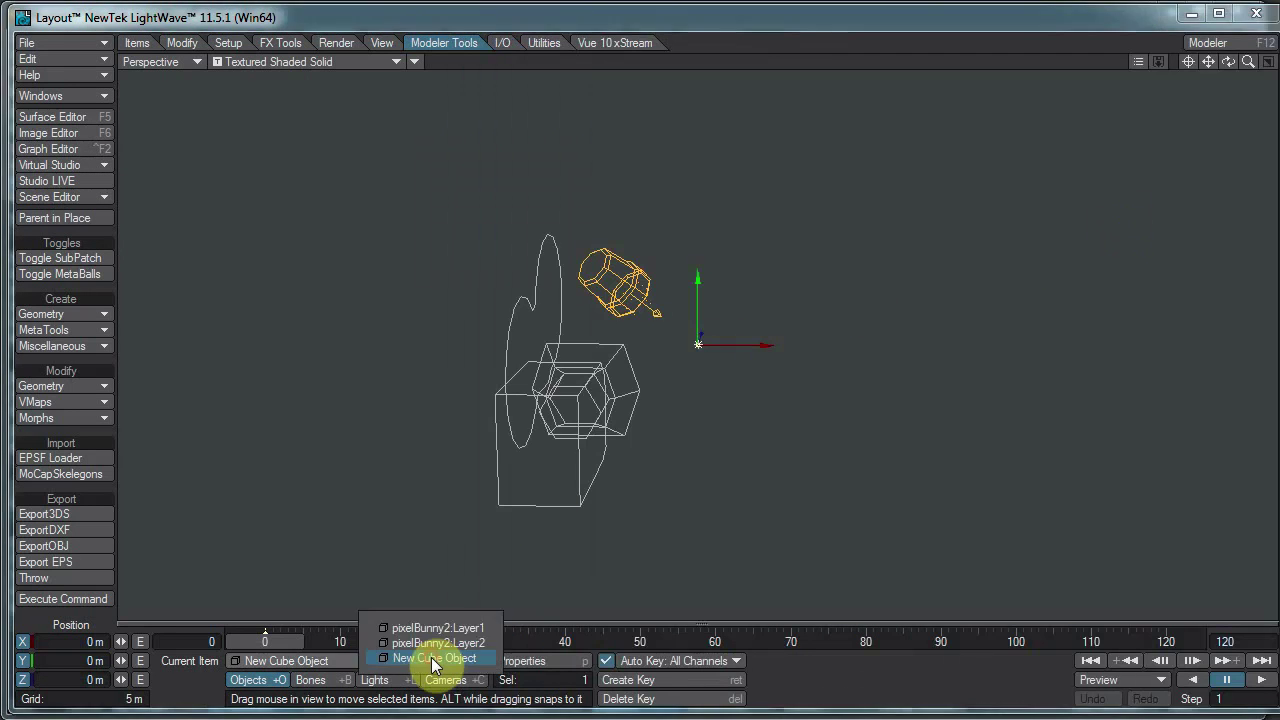
left_click(440, 565)
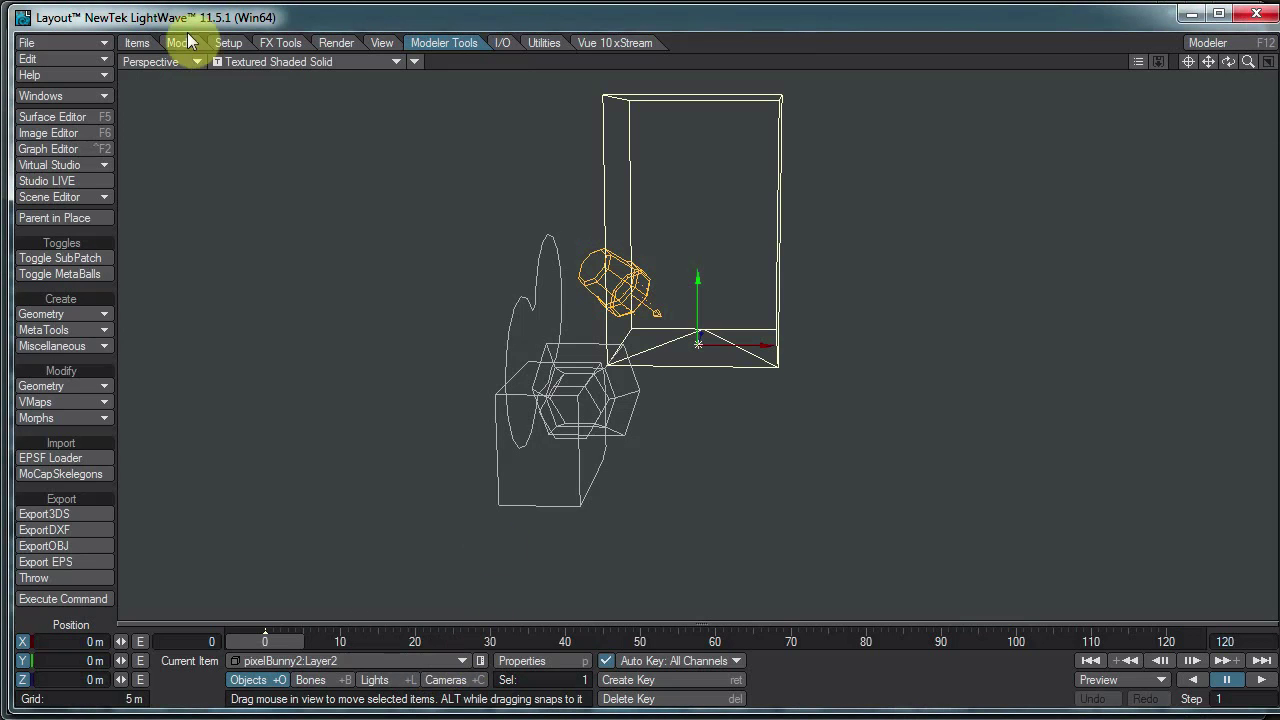
Enable the Gradient Backdrop for the scene and close the backdrop options.
left_click(84, 97)
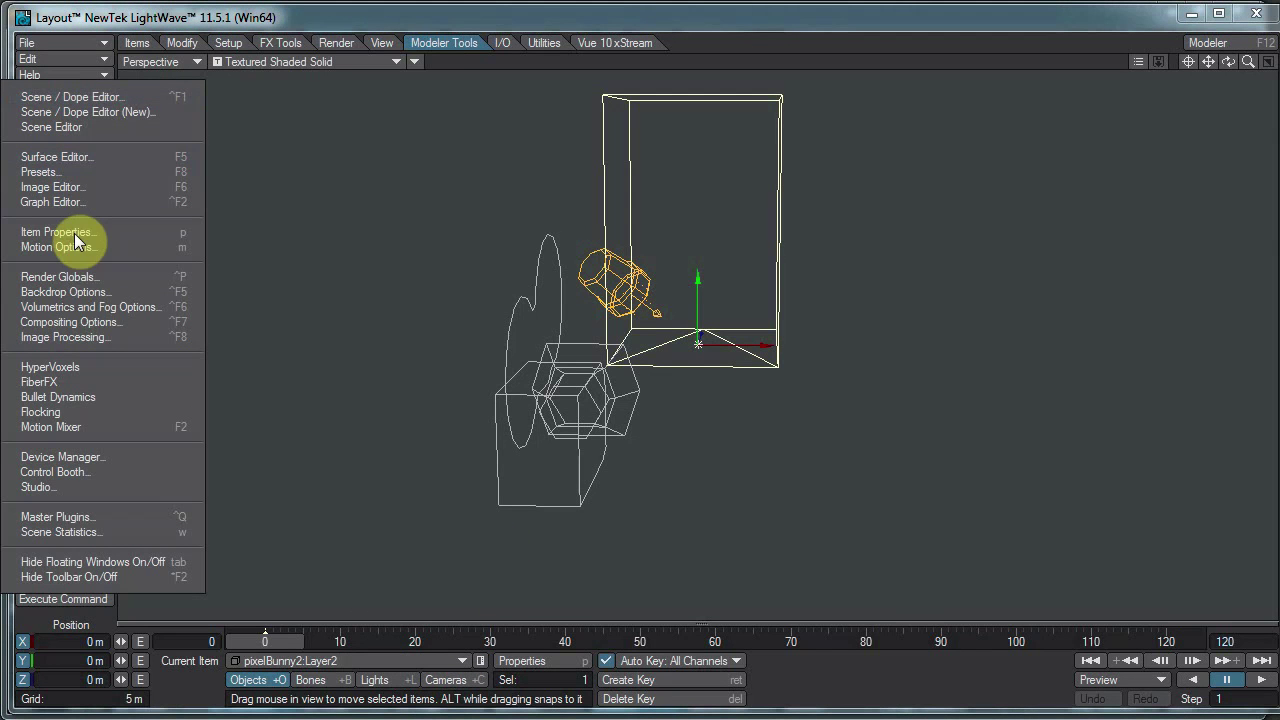
left_click(95, 293)
left_click(1021, 100)
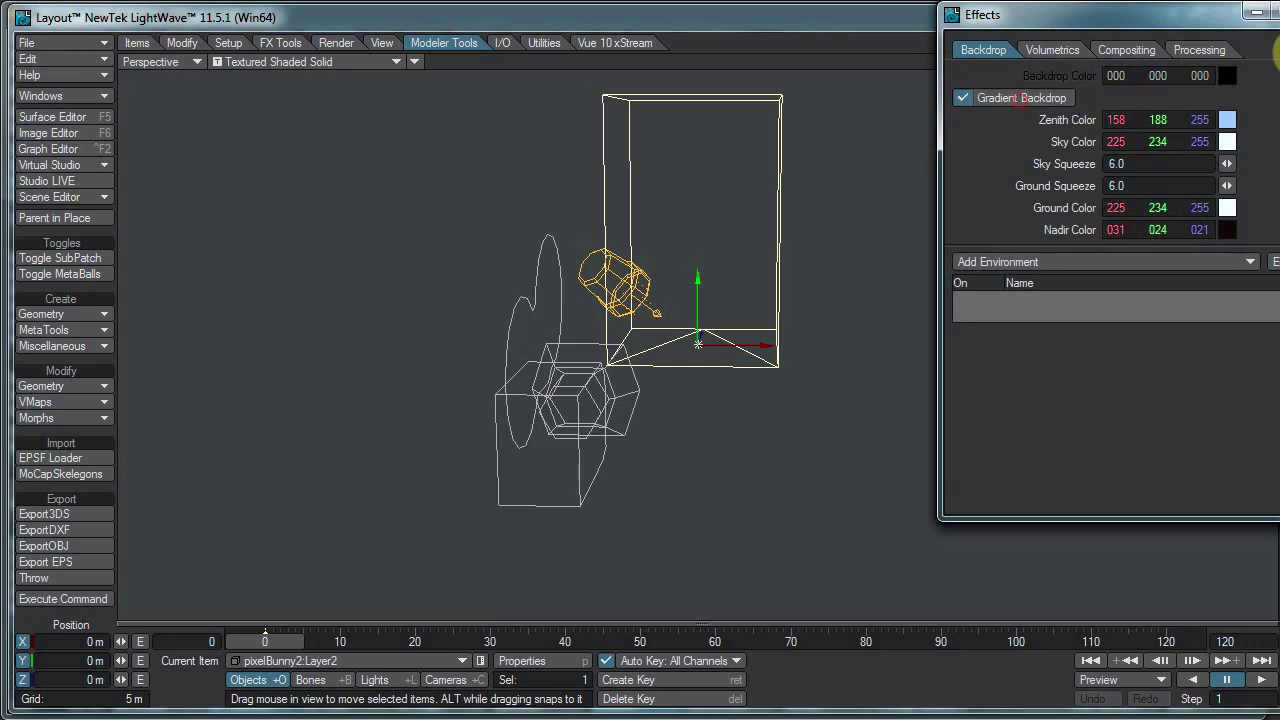
left_click(329, 286)
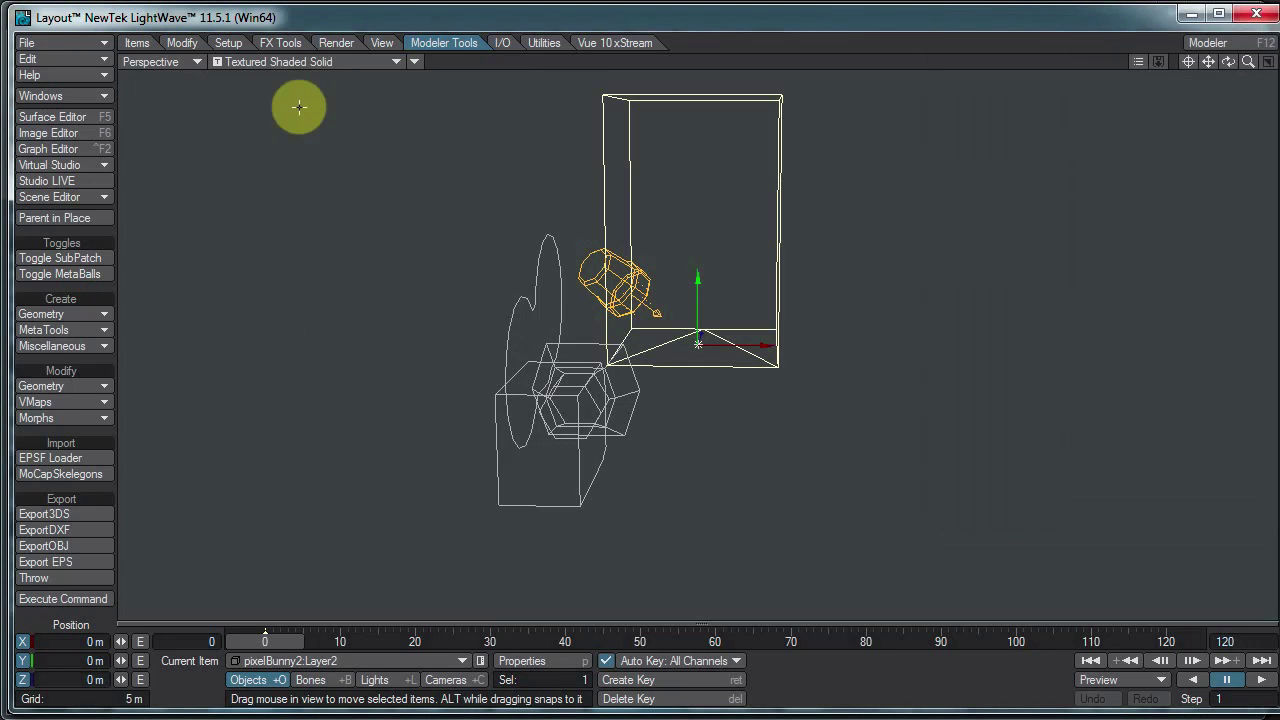
Enable radiosity in the global illumination settings of the Render Globals and close them.
left_click(336, 43)
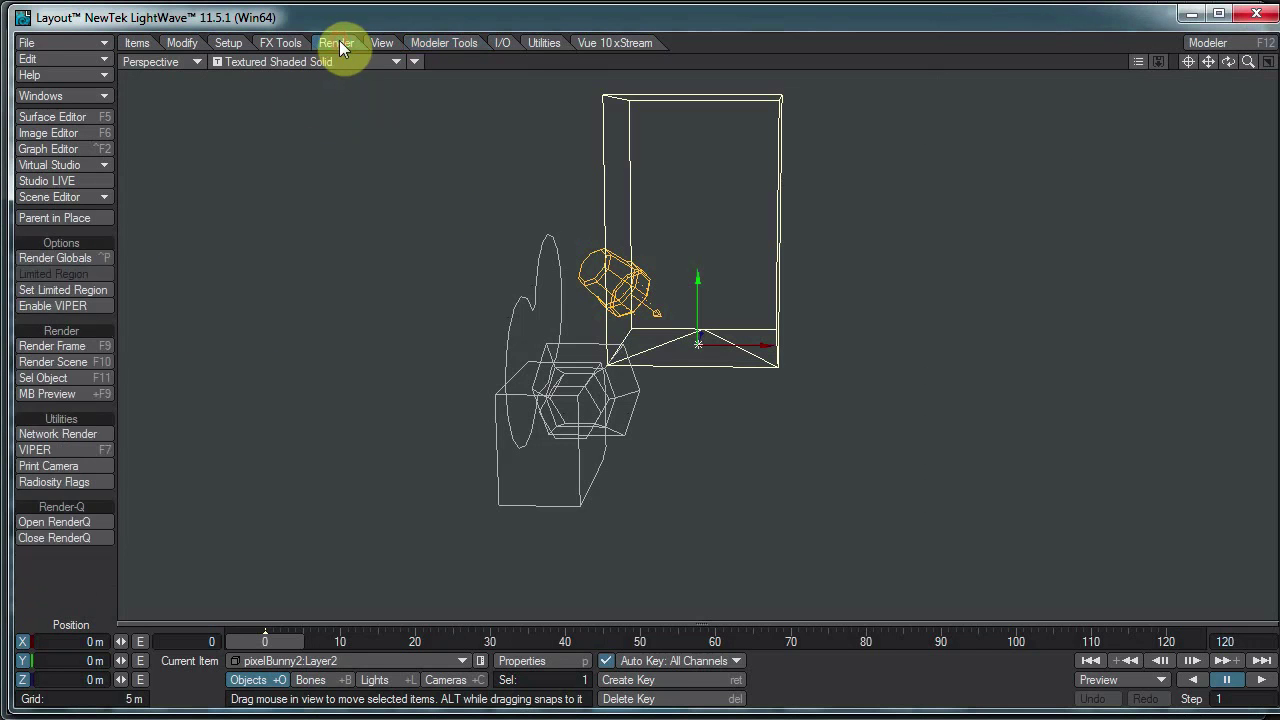
left_click(52, 258)
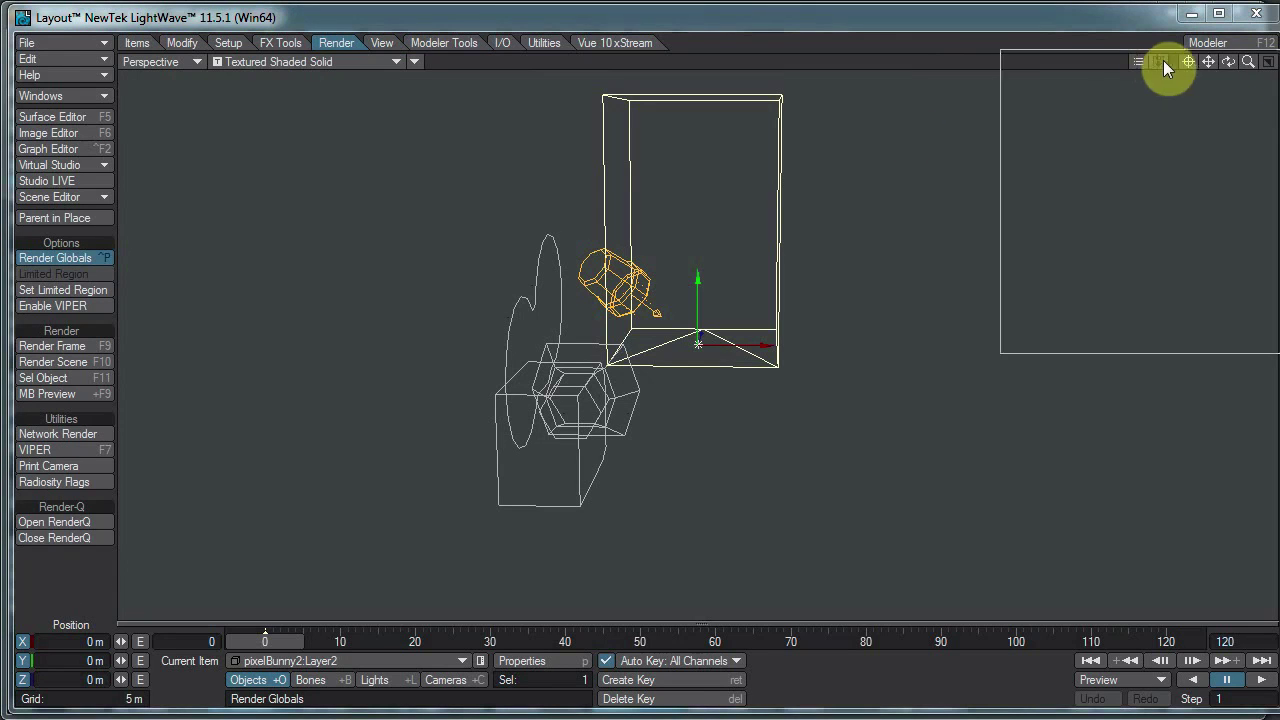
left_click(1098, 92)
left_click(1066, 121)
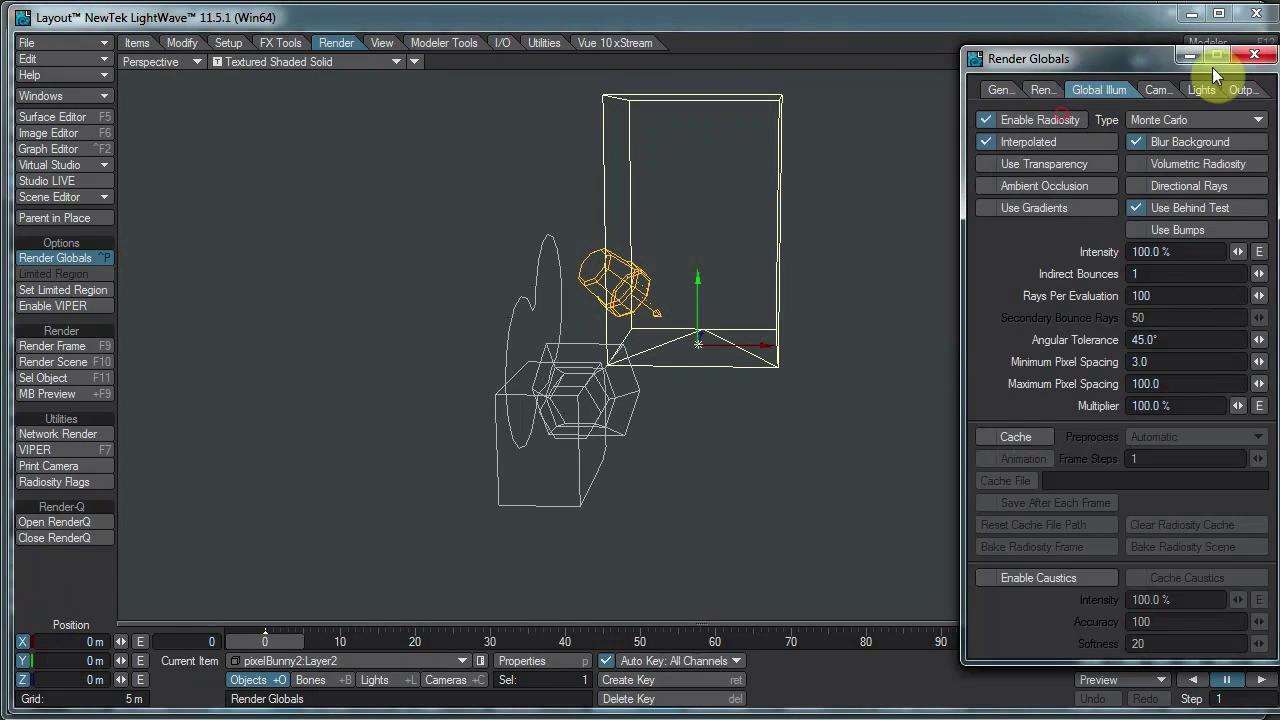
left_click(1262, 58)
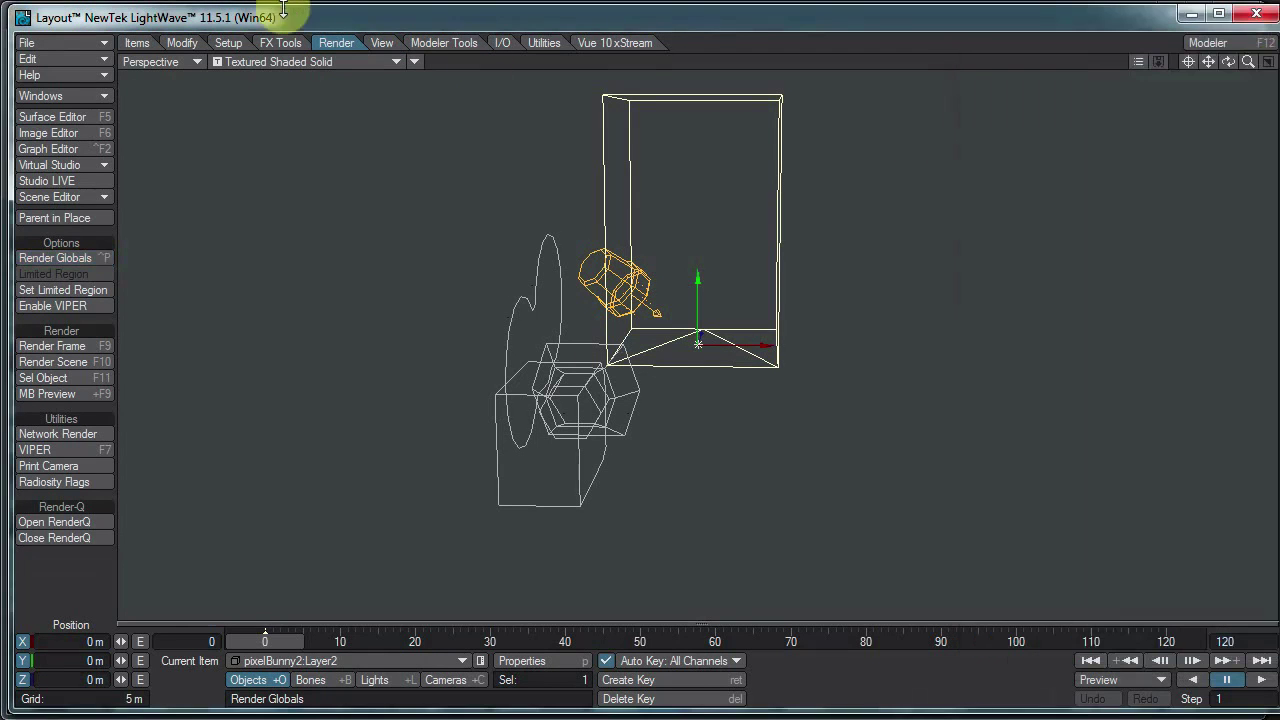
Switch the Perspective viewport's shading to VPR to show the backdrop as a live render.
left_click(236, 62)
left_click(246, 134)
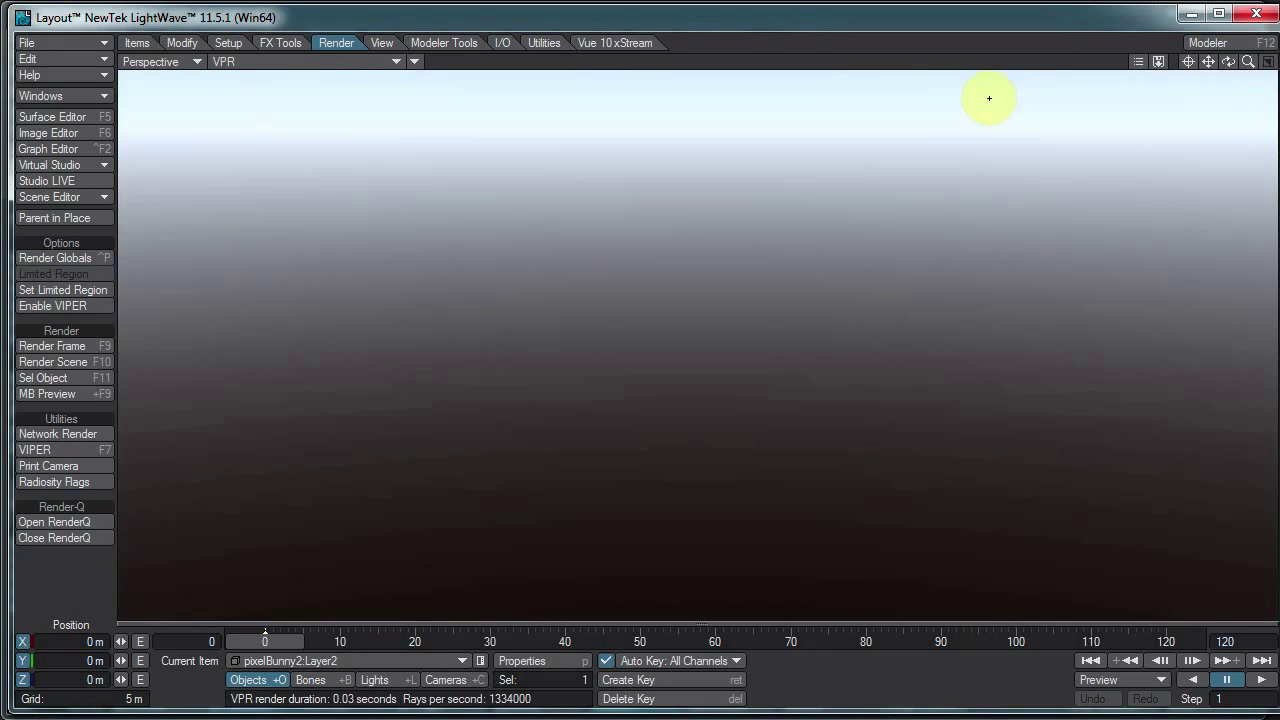
mouse_move(1238, 65)
left_mouse_down()
mouse_move(766, 360)
mouse_move(646, 363)
mouse_move(1165, 113)
left_mouse_up()
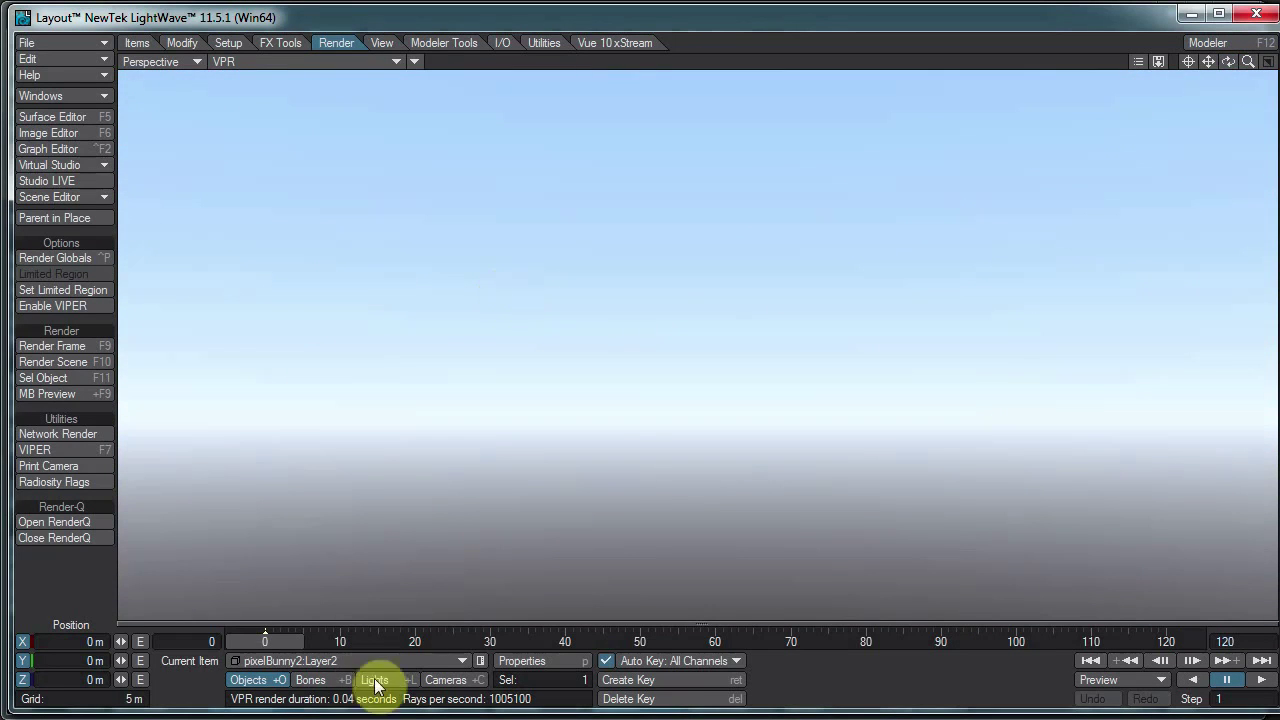
Add an Instance Generator to pixelBunny2:Layer2 in its object properties and open the generator's settings.
left_click(525, 662)
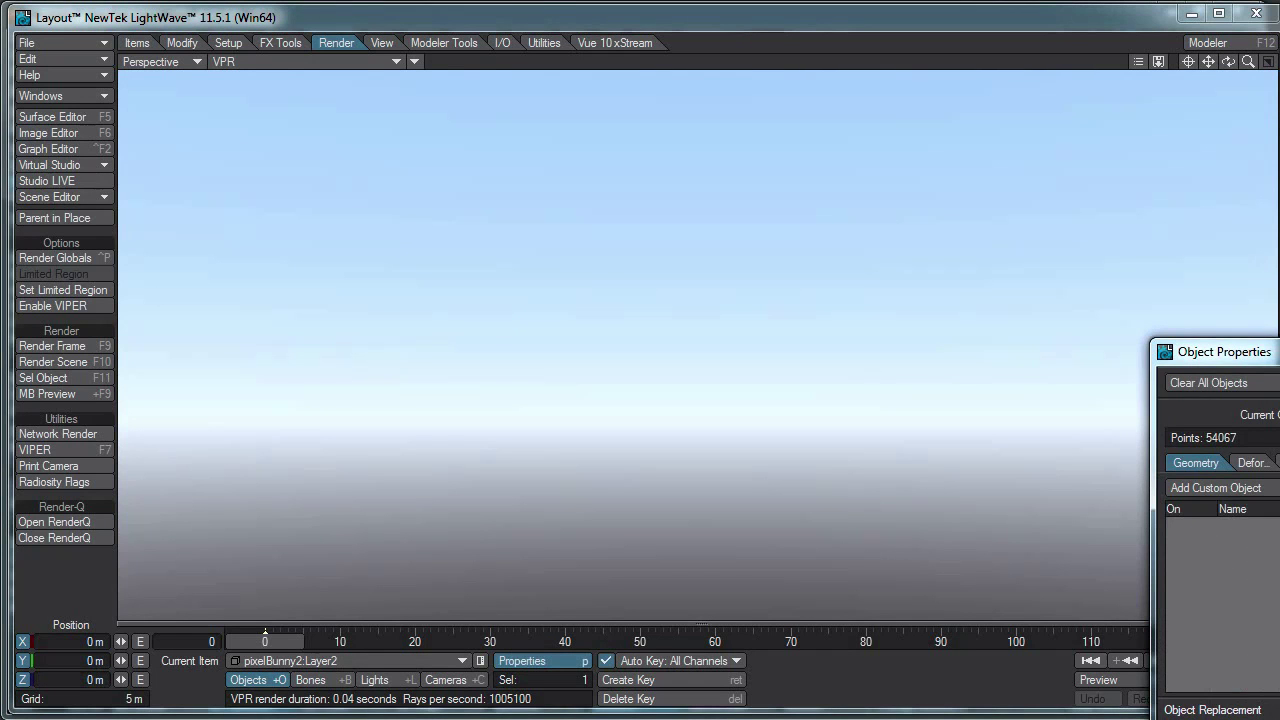
left_click_drag(1240, 352, 1006, 90)
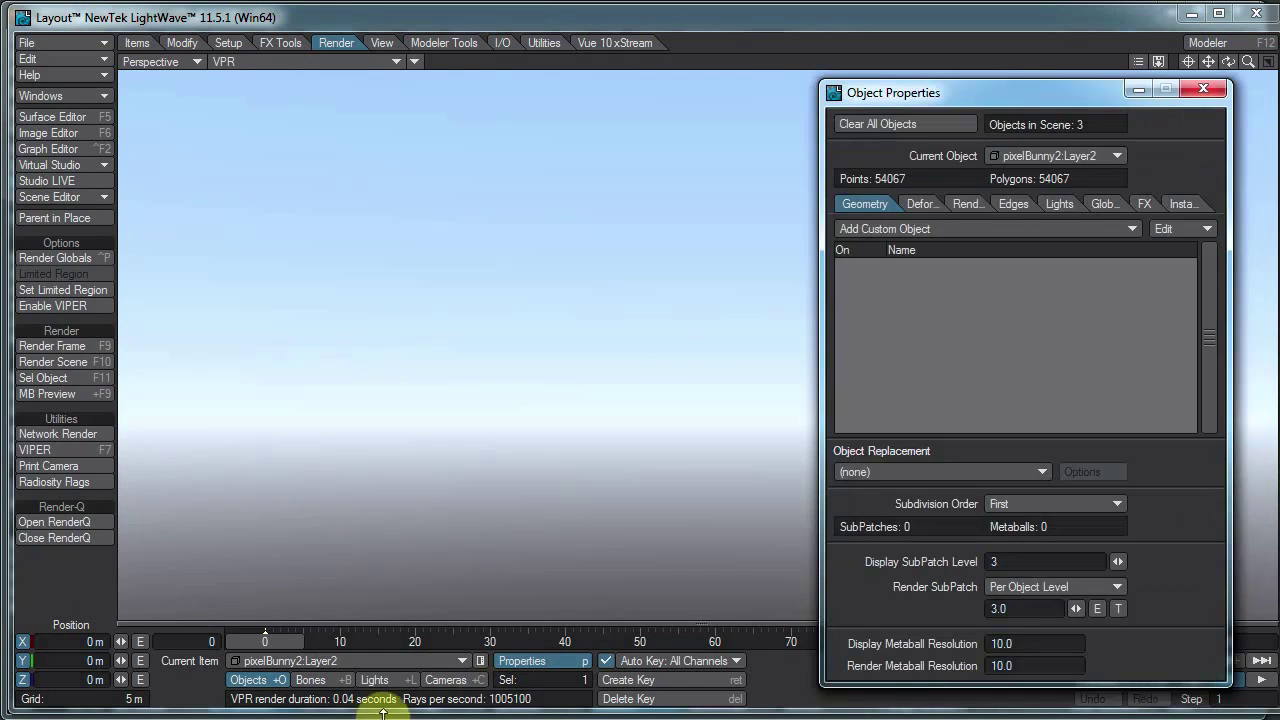
left_click(1190, 203)
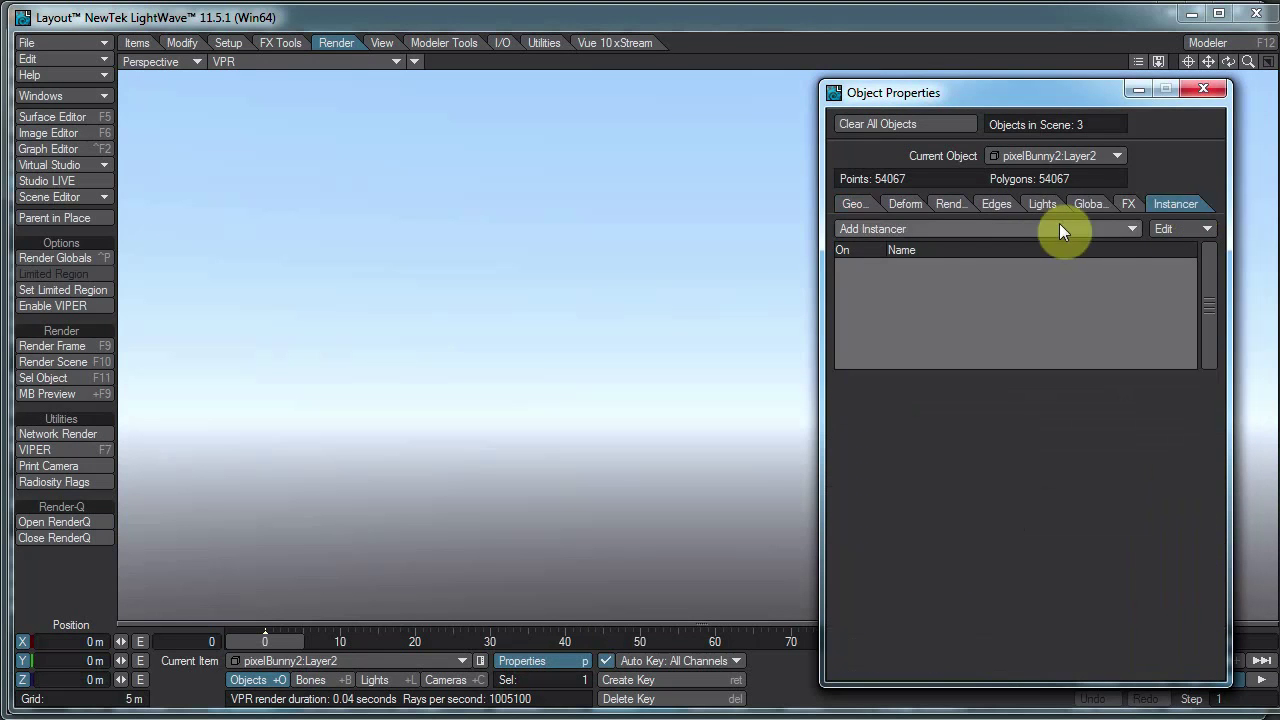
left_click(925, 229)
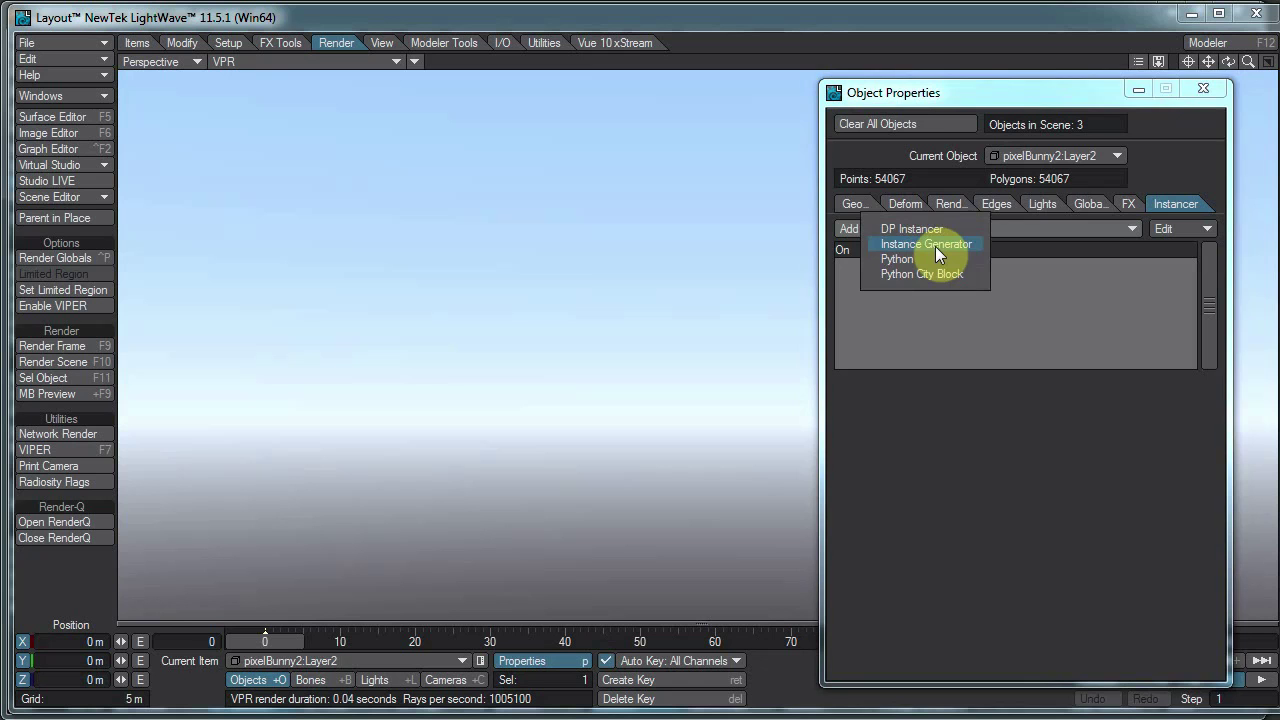
left_click(938, 254)
double_click(972, 267)
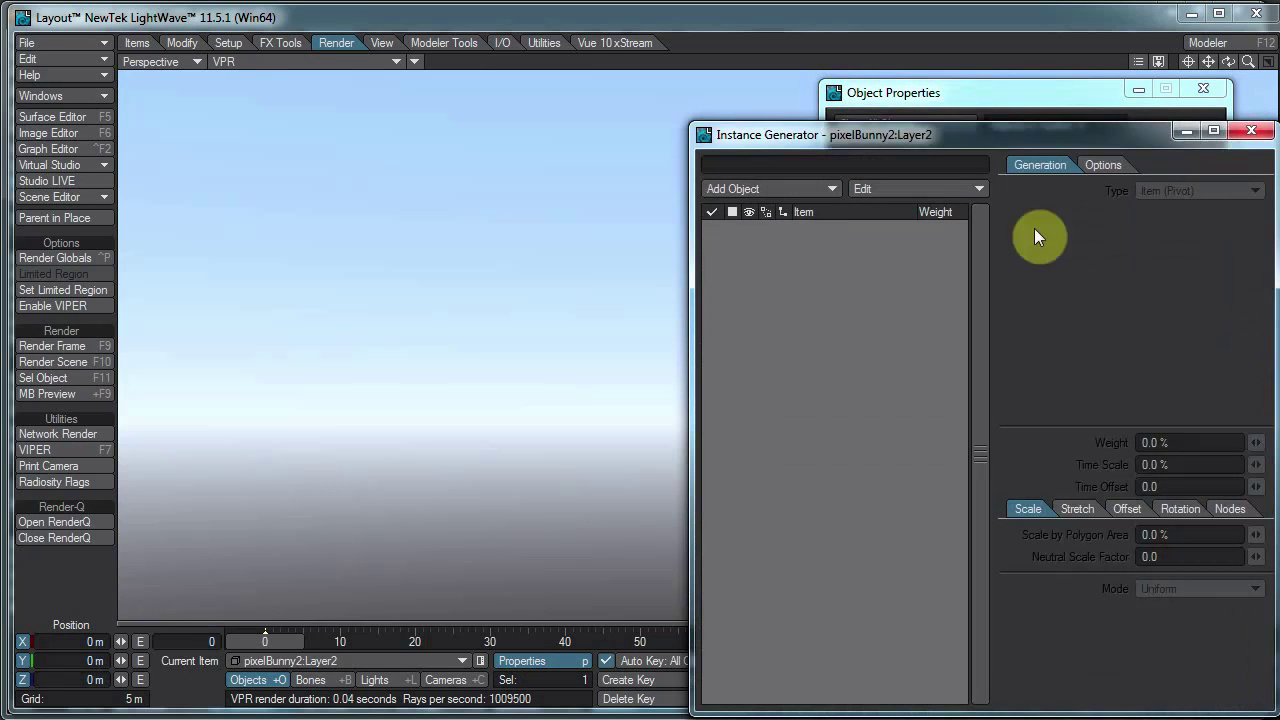
Add New Cube Object to the Instance Generator, with generation type Points and Max Points enabled.
left_click(756, 191)
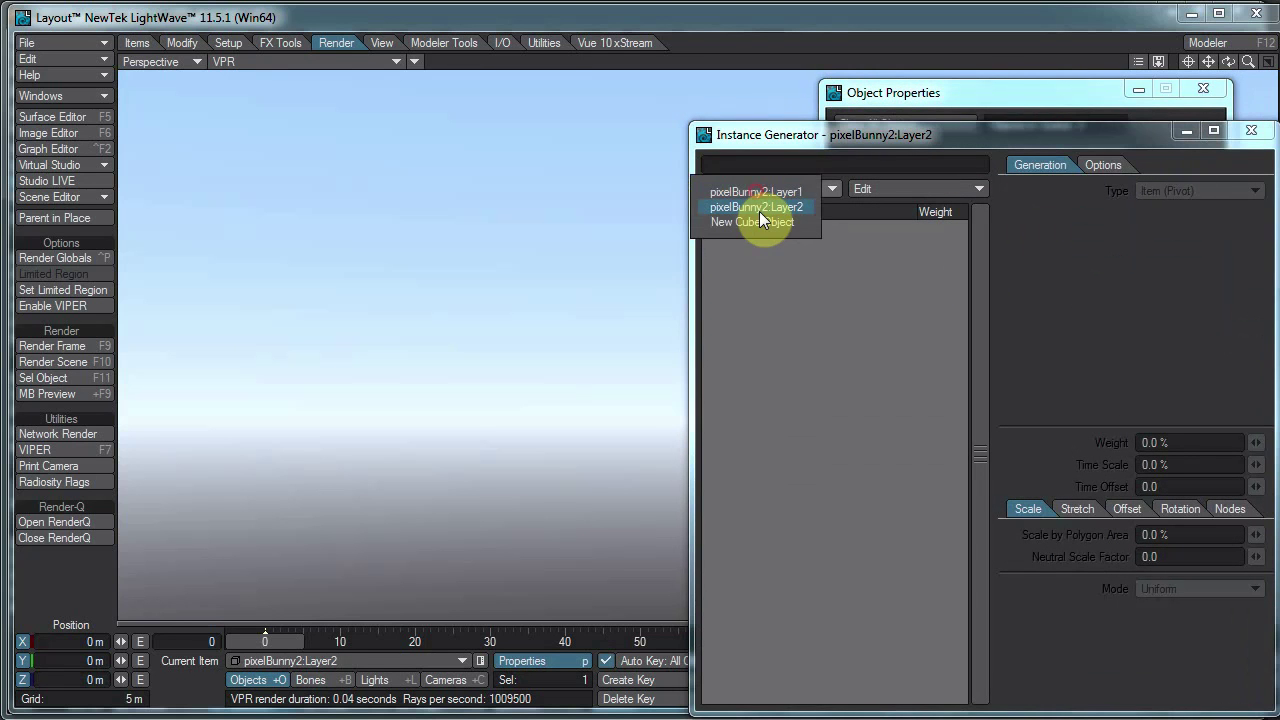
left_click(761, 224)
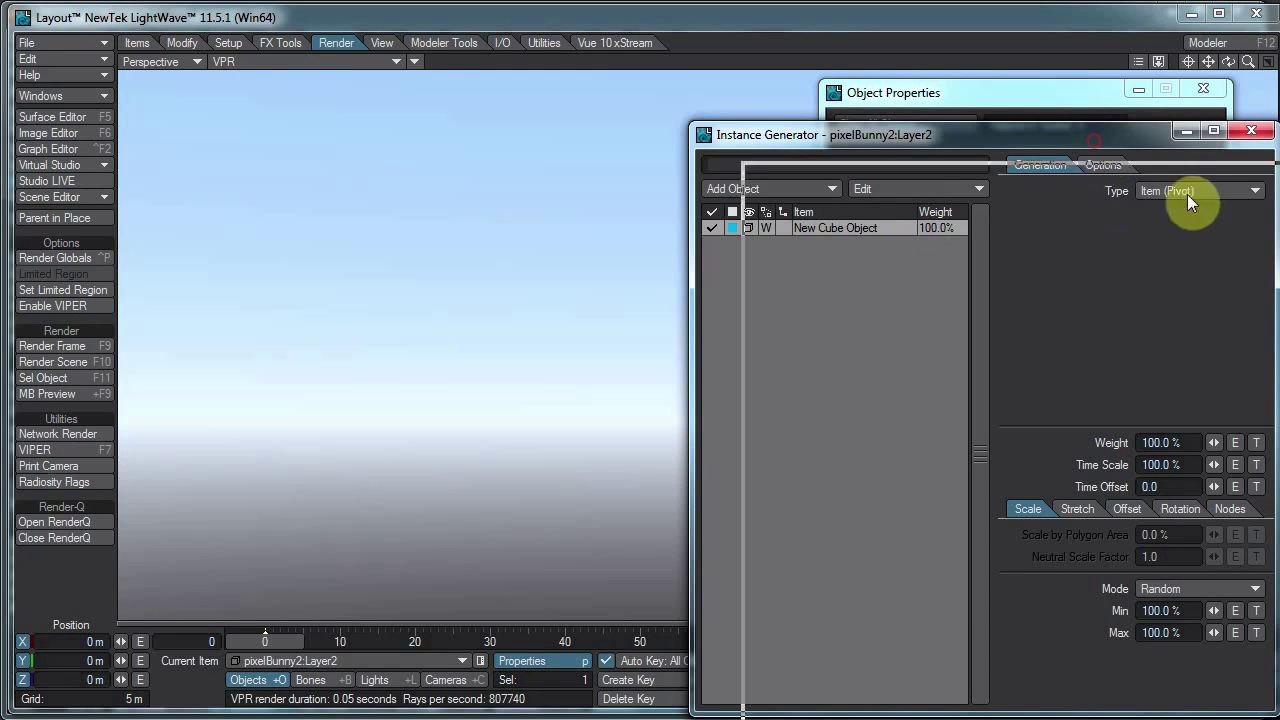
mouse_move(1134, 139)
left_mouse_down()
mouse_move(1048, 135)
mouse_move(1152, 146)
left_mouse_up()
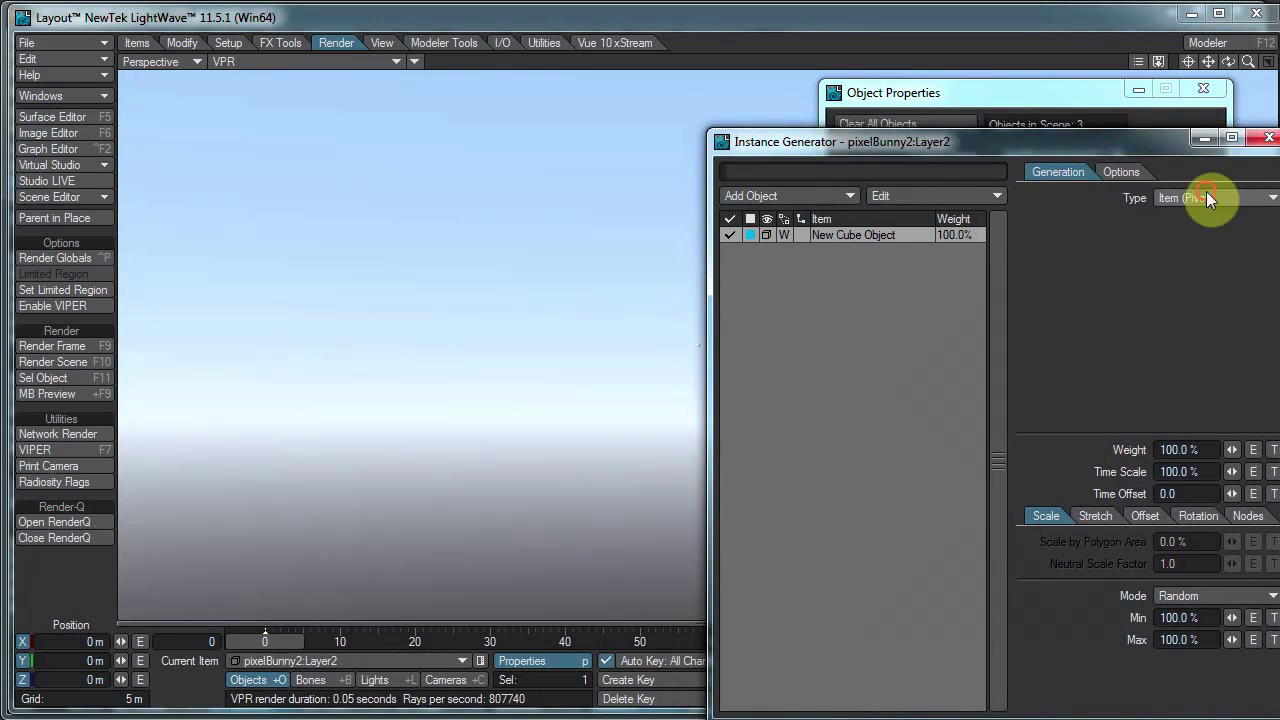
left_click(1206, 191)
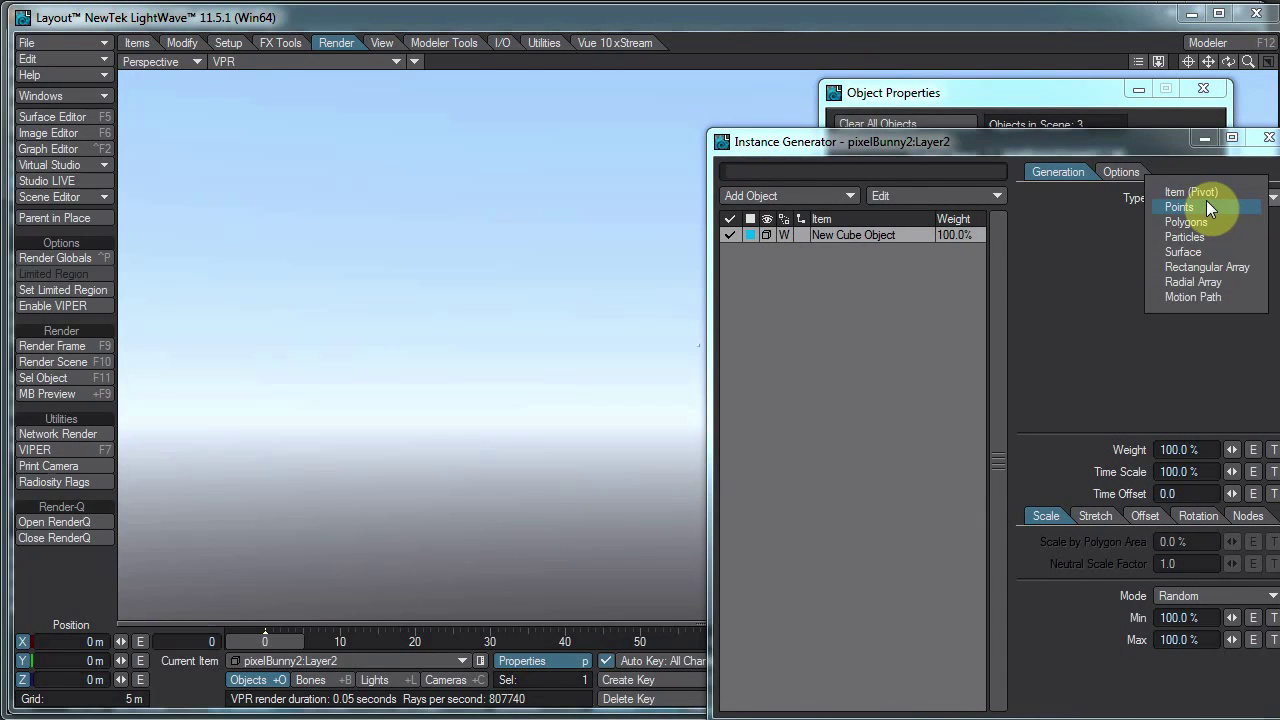
left_click(1206, 206)
left_click(1183, 221)
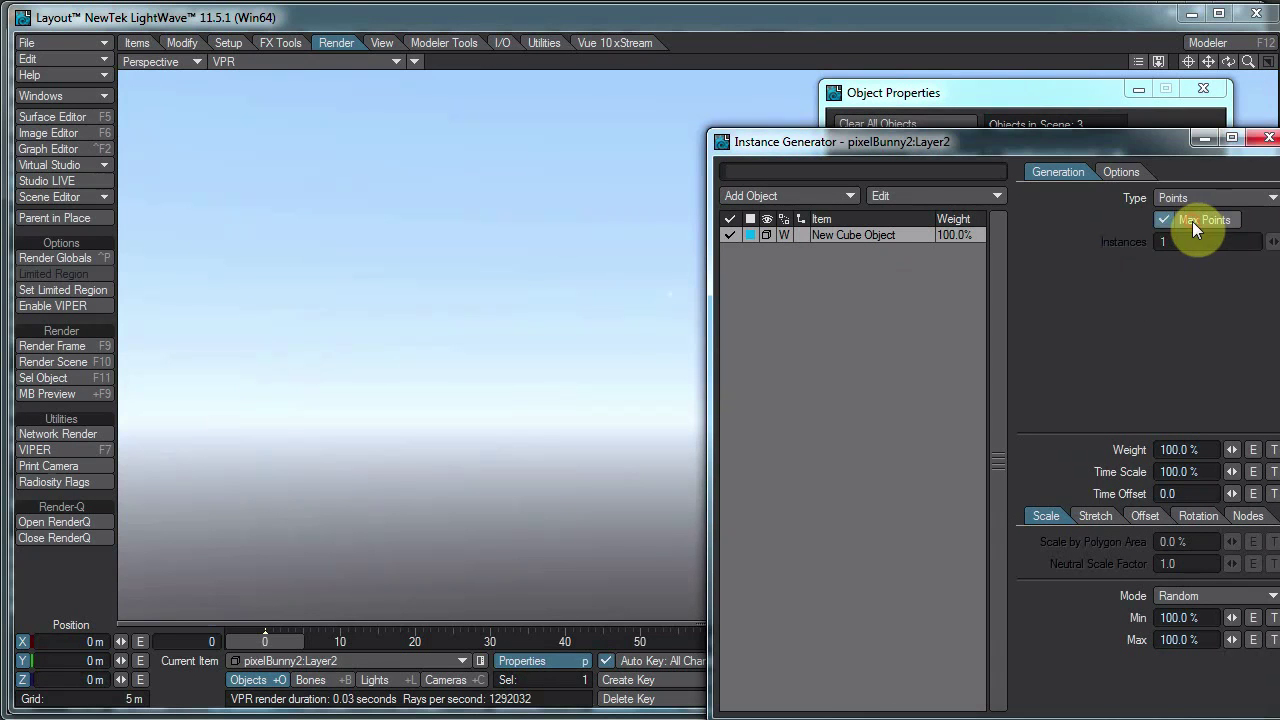
left_click_drag(931, 142, 1054, 208)
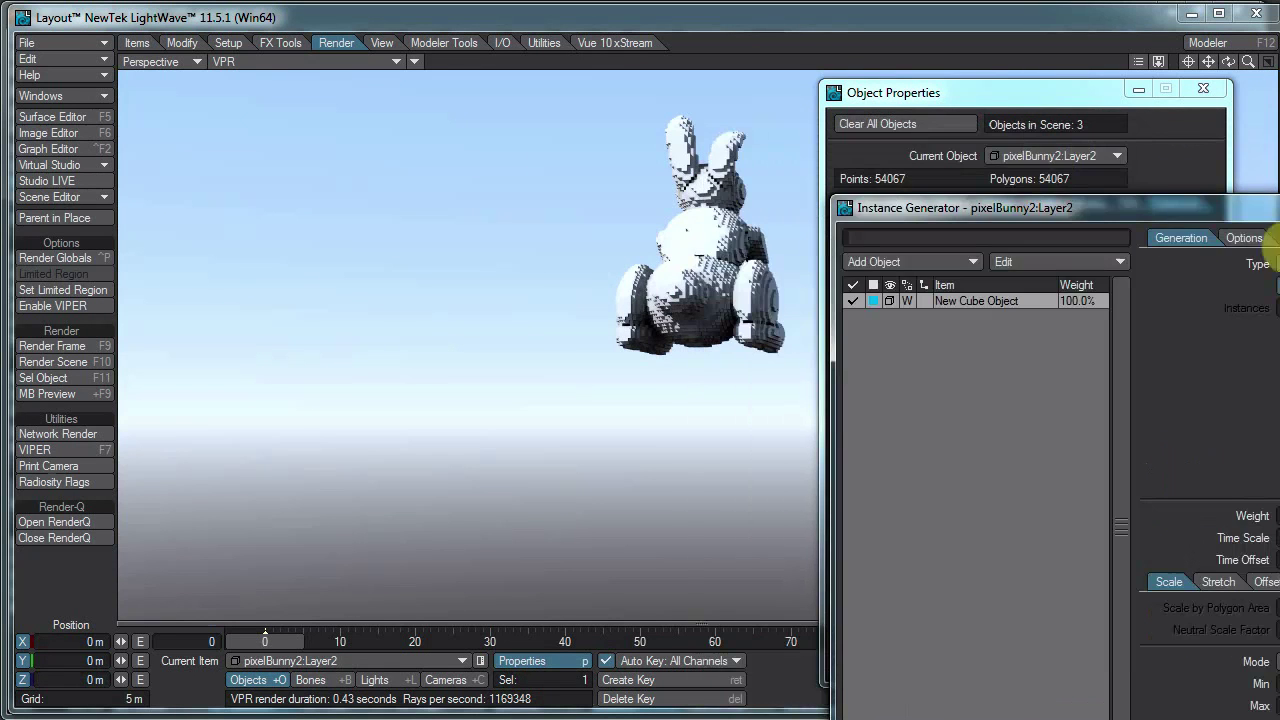
Minimize the Object Properties window and examine the cube-built bunny from several angles and distances in the VPR view.
left_click(1138, 89)
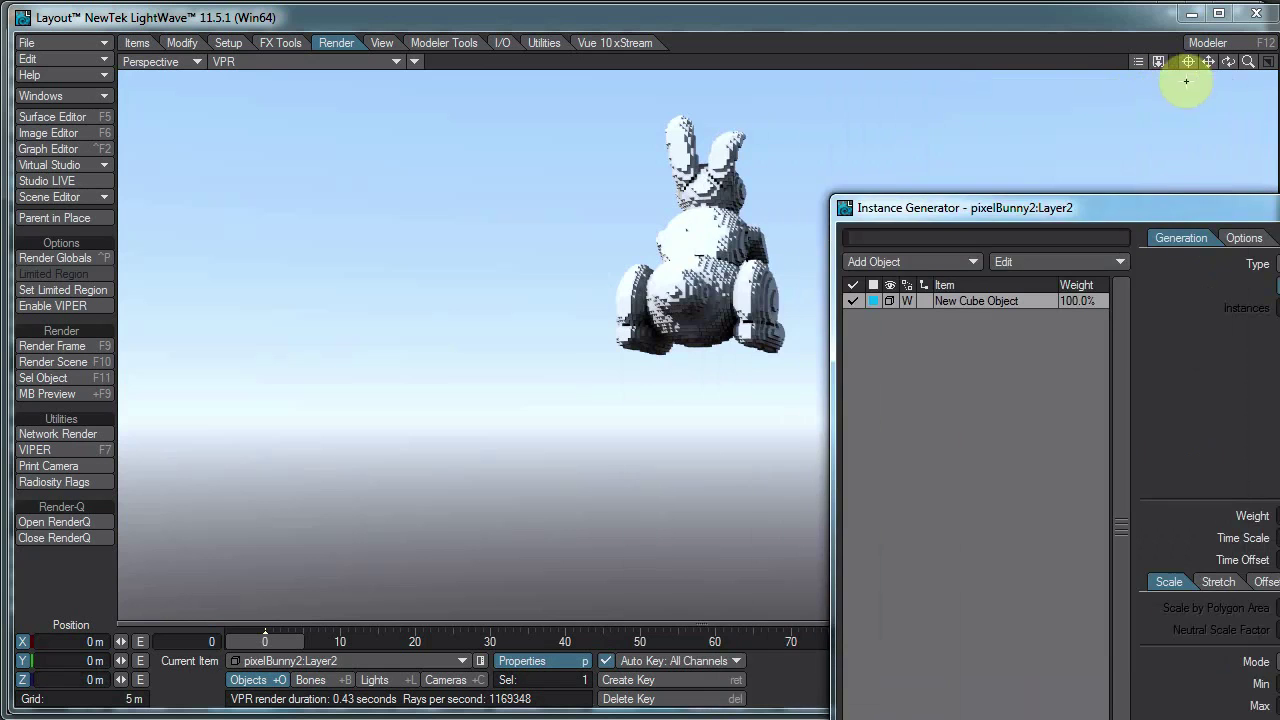
left_click_drag(1227, 62, 629, 337)
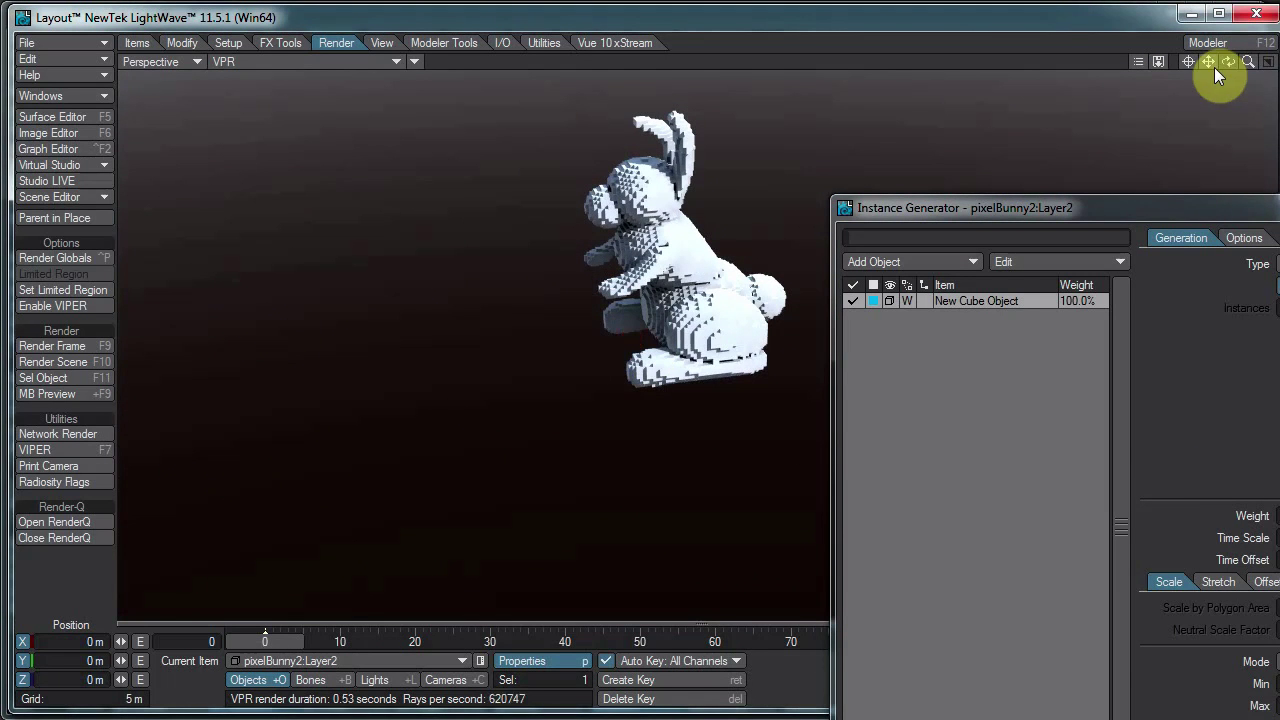
left_click_drag(1247, 62, 632, 337)
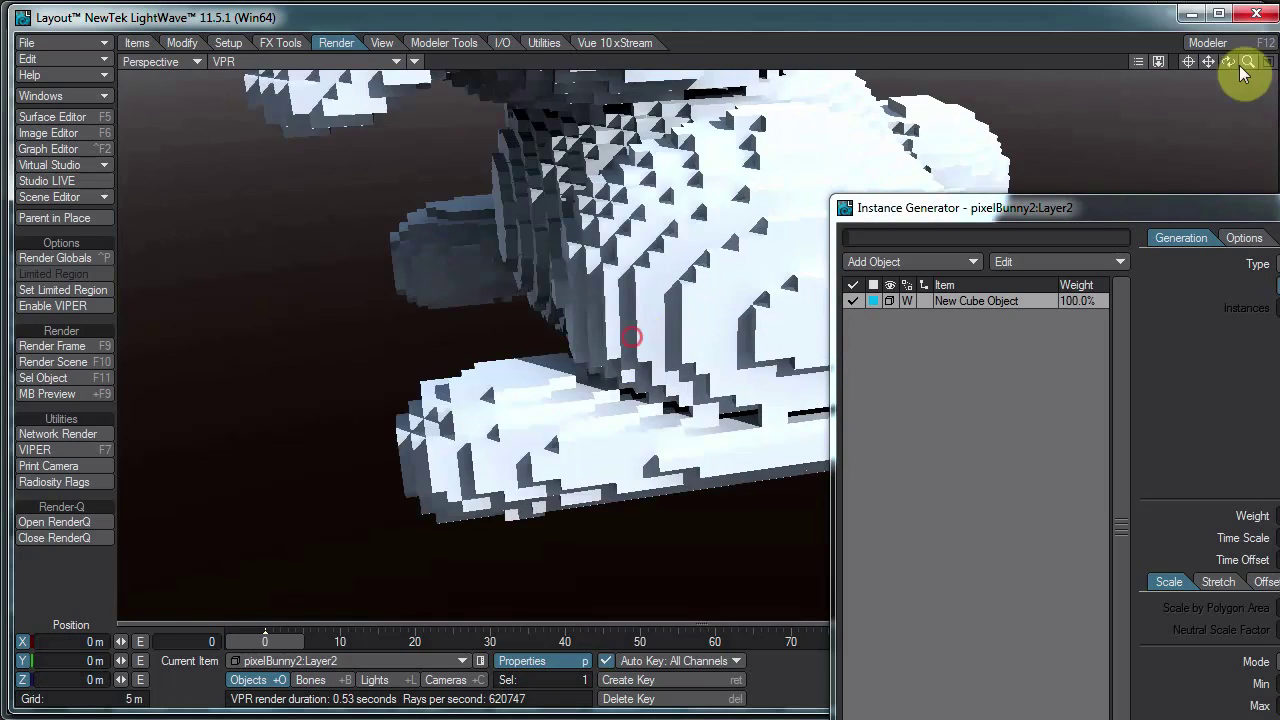
left_click_drag(1205, 65, 632, 337)
left_click_drag(1228, 62, 637, 337)
left_click_drag(1202, 62, 648, 352)
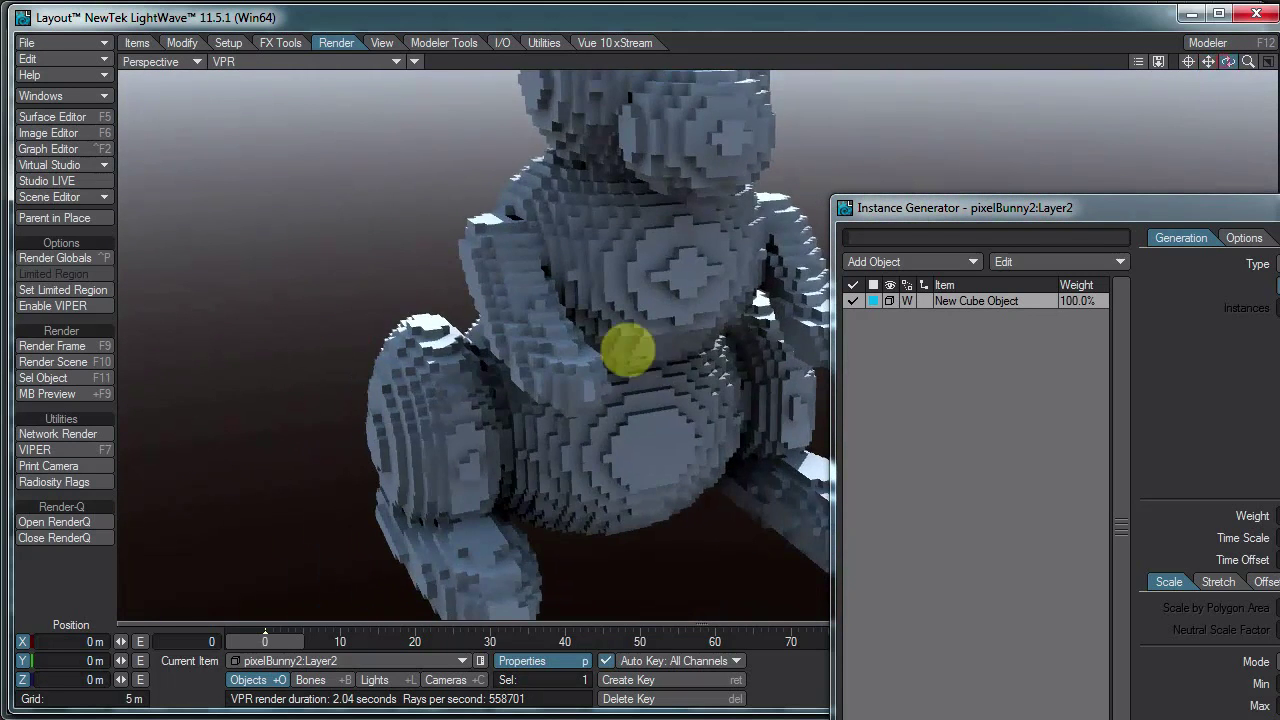
mouse_move(628, 350)
left_mouse_down()
mouse_move(580, 351)
mouse_move(634, 357)
left_mouse_up()
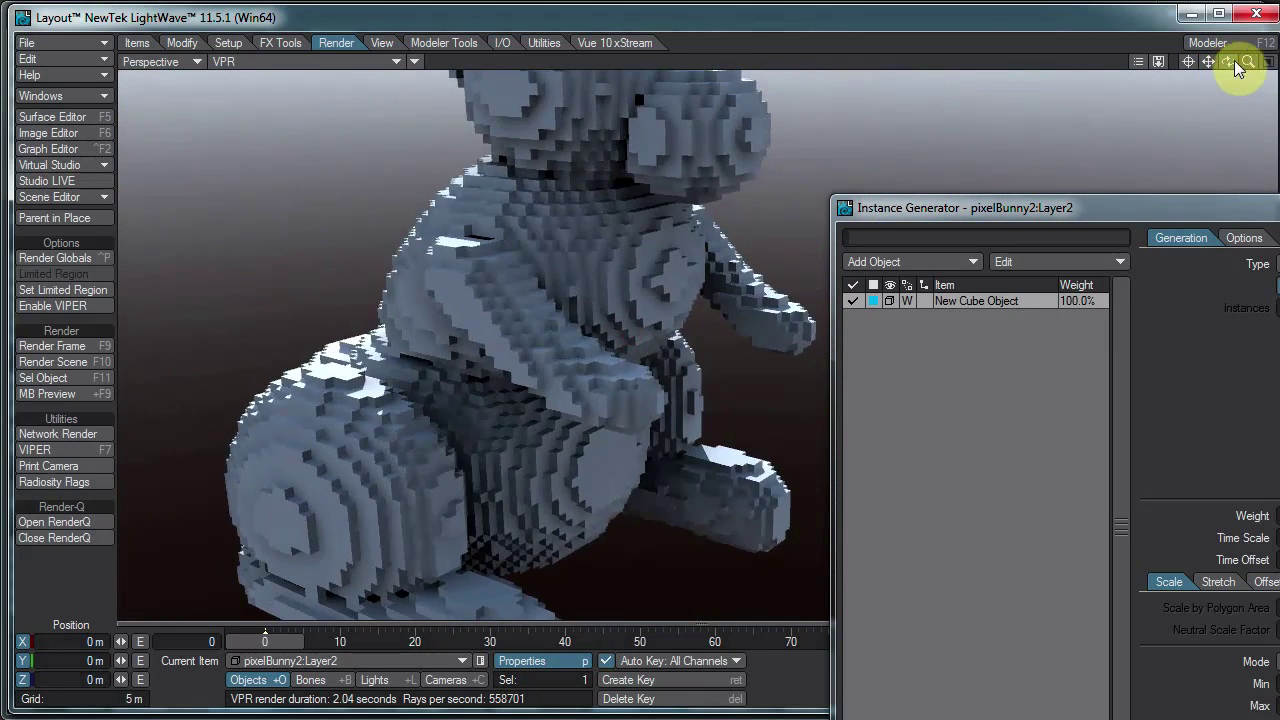
left_click_drag(1246, 62, 651, 300)
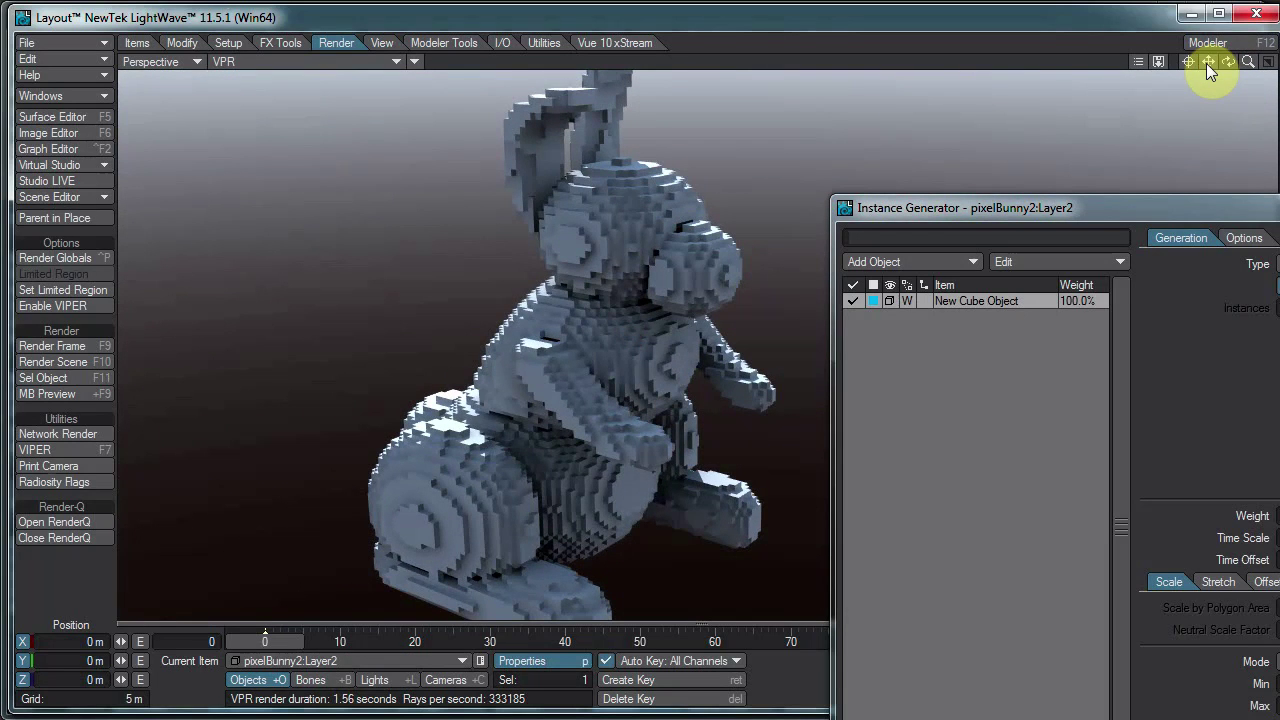
left_click_drag(1206, 63, 1266, 64)
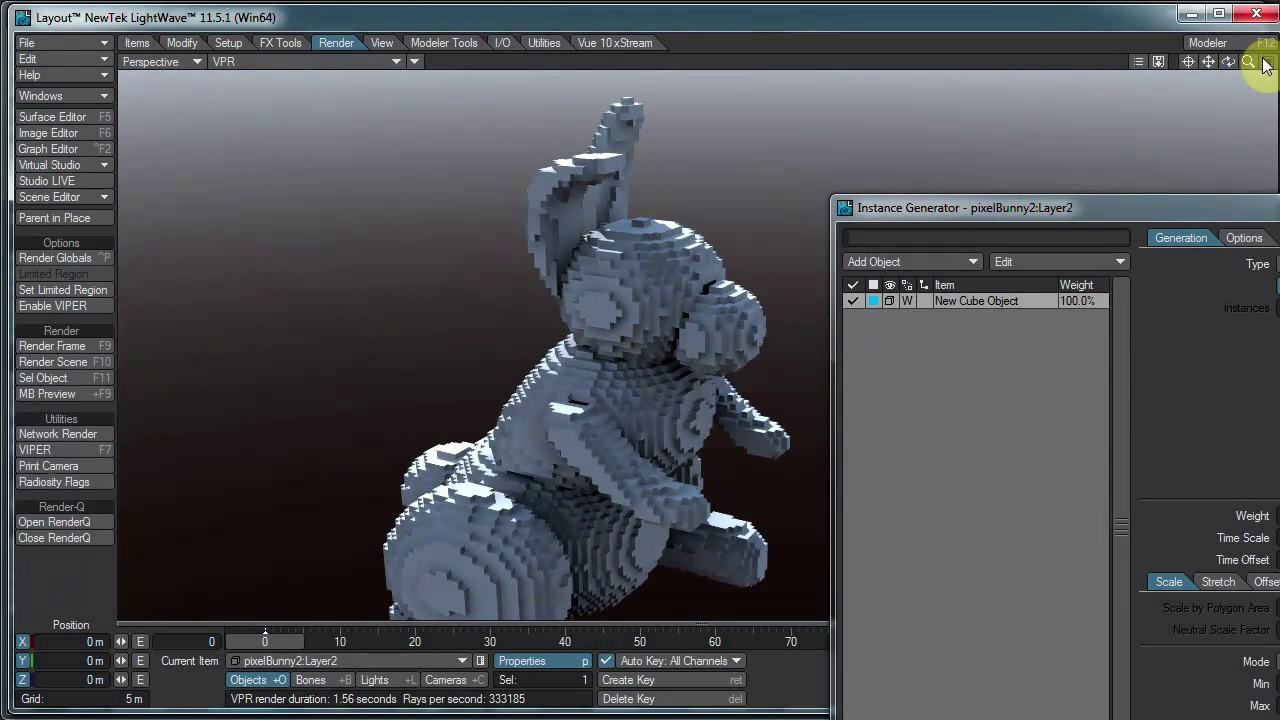